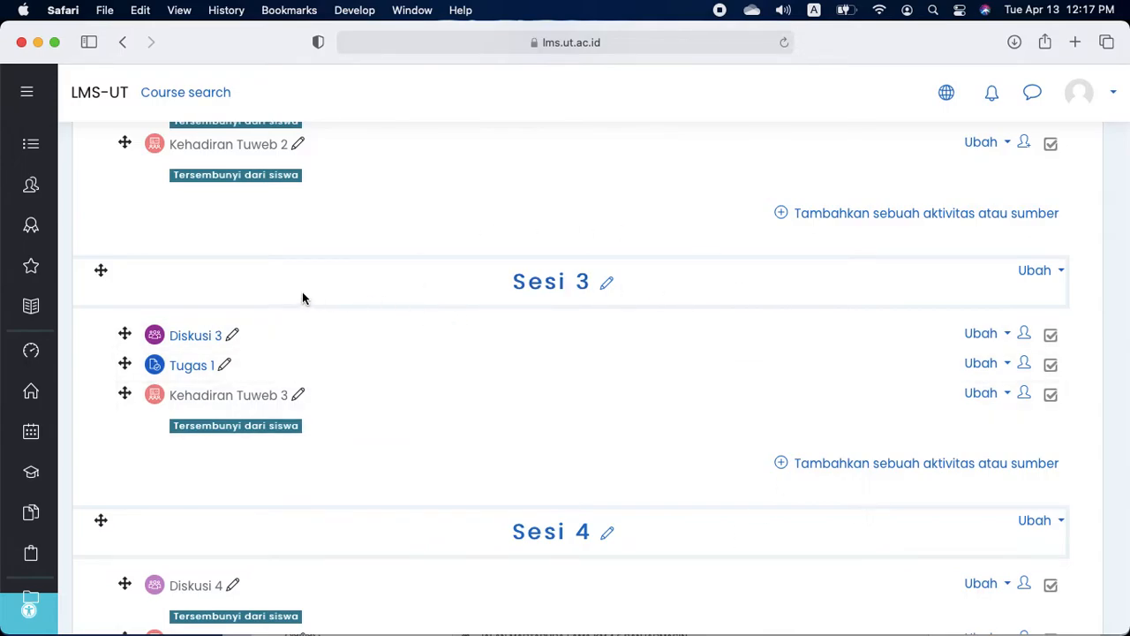
- Open the Tugas 1 assignment in Sesi 3 and review its grading summary, including the submissions needing grading
{"action": "left_click", "coordinate": [202, 373]}
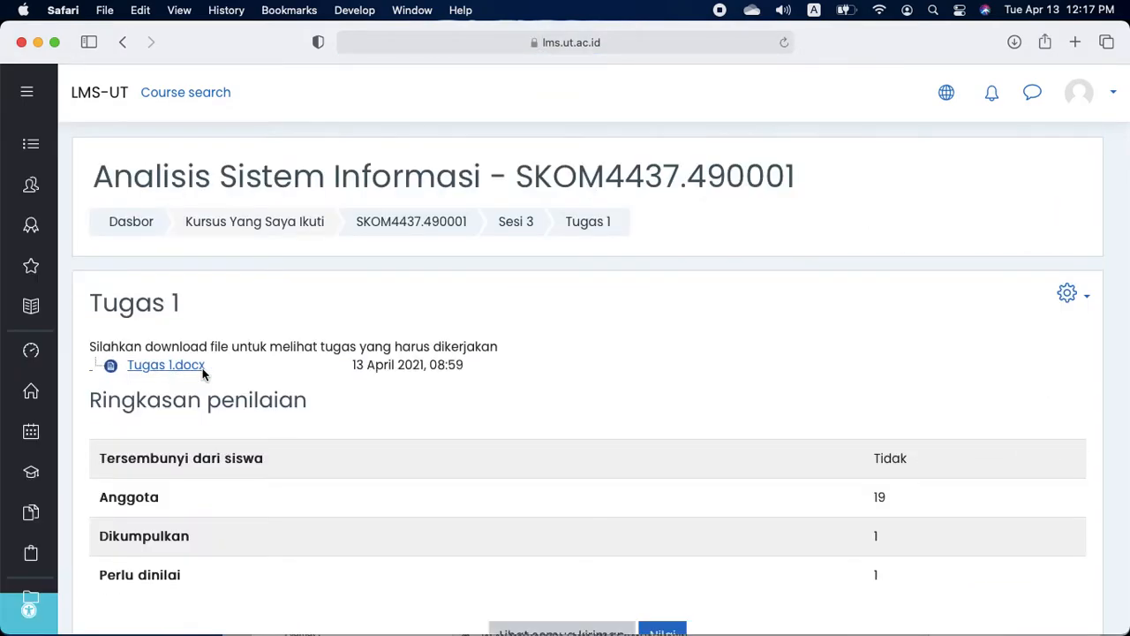
{"action": "scroll", "coordinate": [566, 362], "scroll_direction": "down", "scroll_amount": 2}
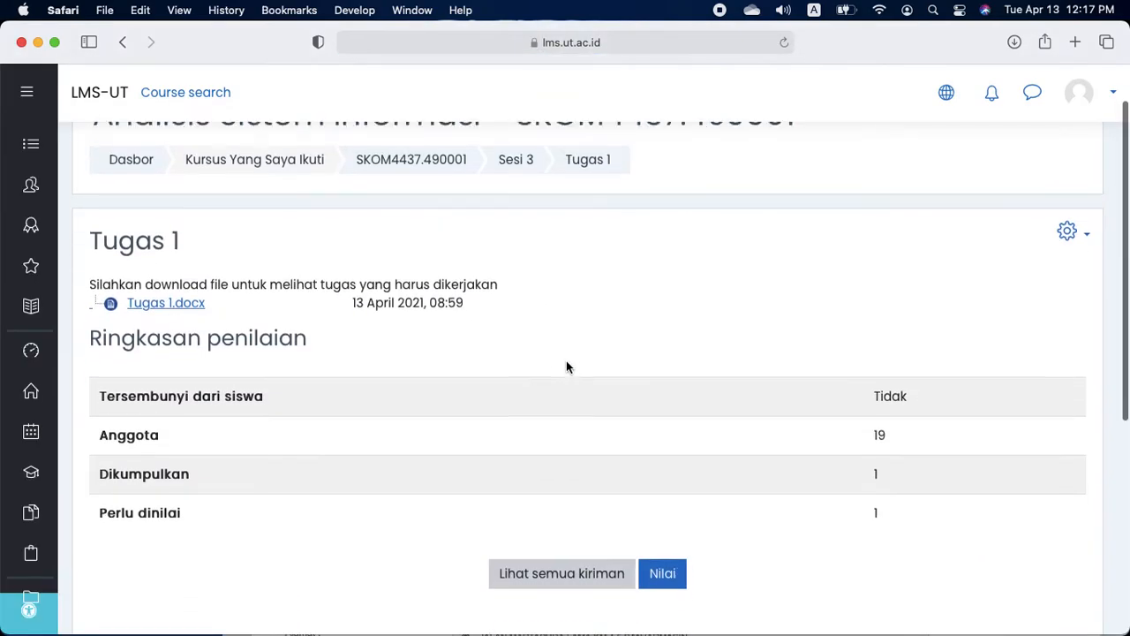
{"action": "scroll", "coordinate": [566, 367], "scroll_direction": "down", "scroll_amount": 1}
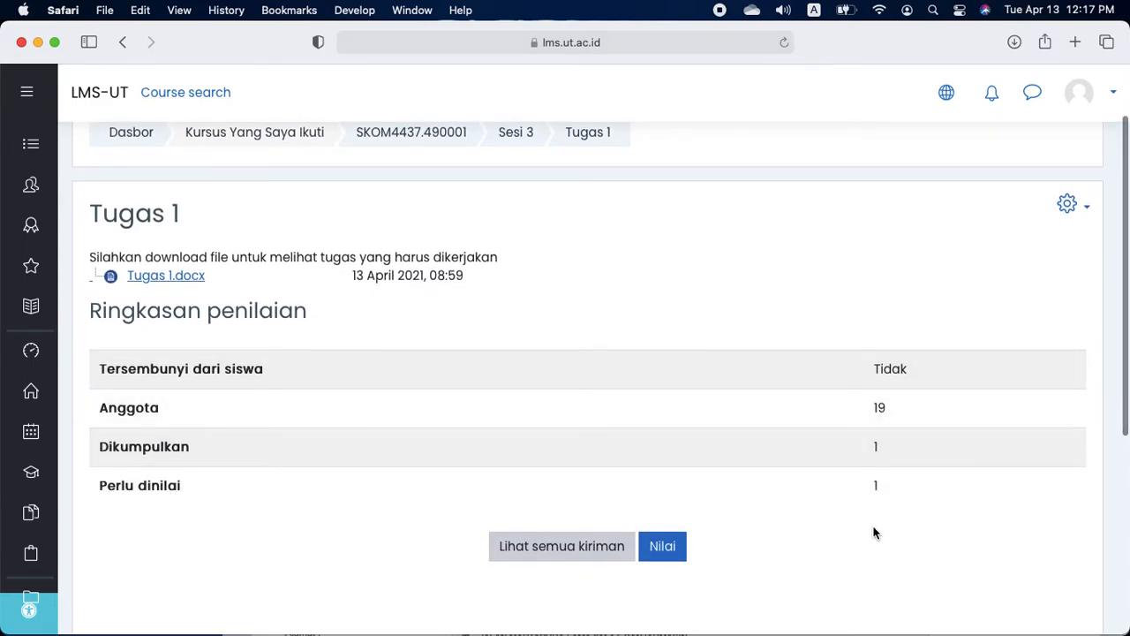
{"action": "left_click_drag", "start_coordinate": [879, 488], "coordinate": [860, 485]}
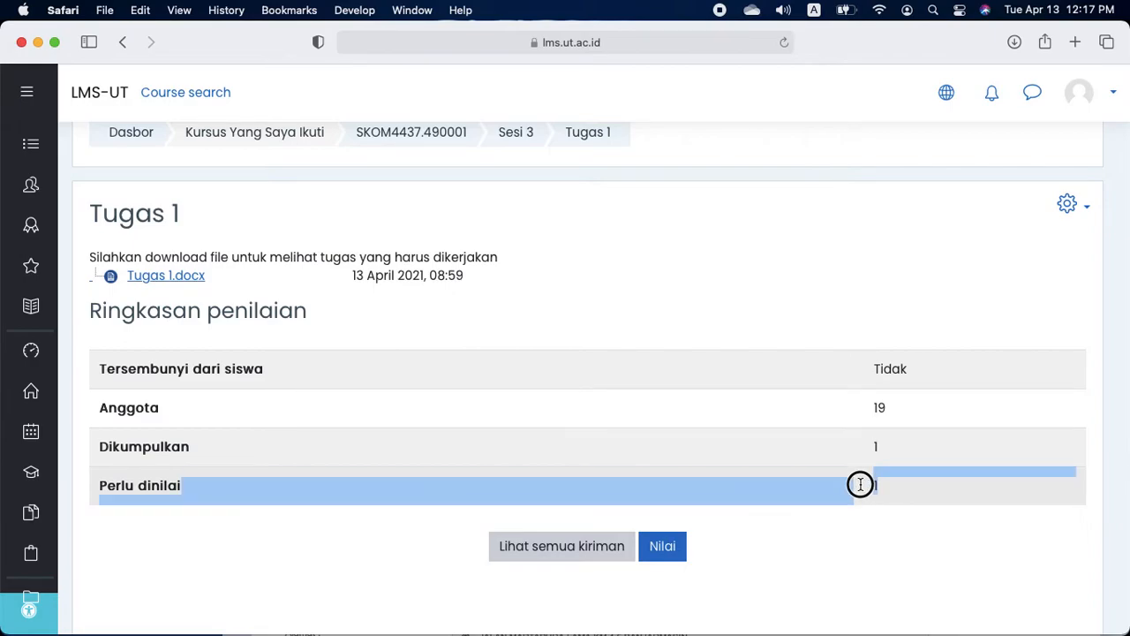
{"action": "left_click", "coordinate": [894, 528]}
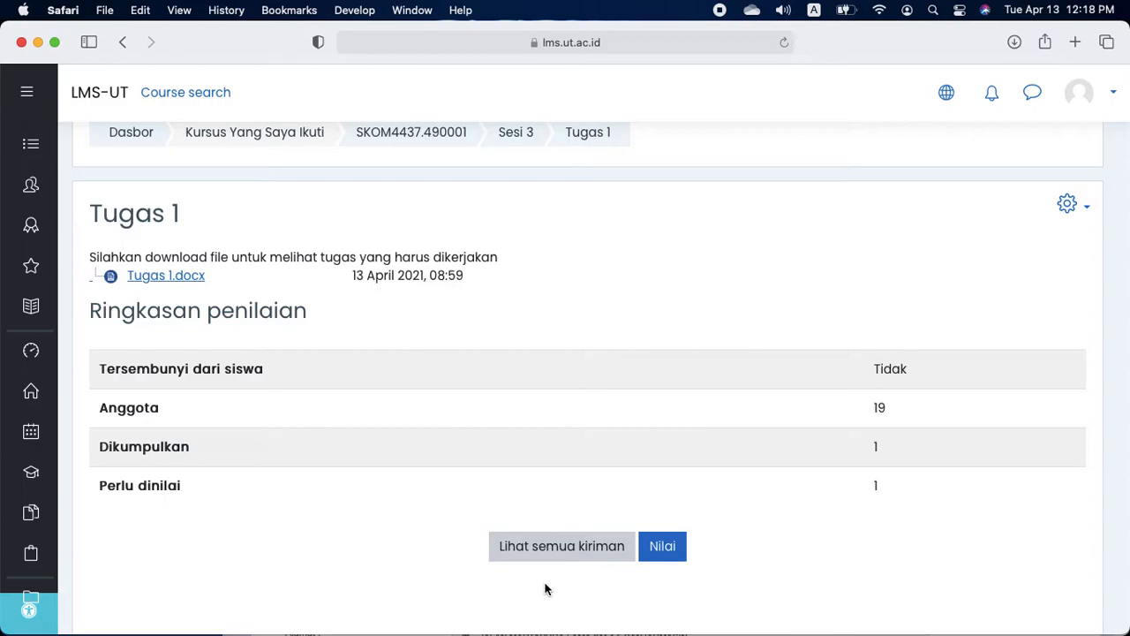
{"action": "left_click", "coordinate": [946, 92]}
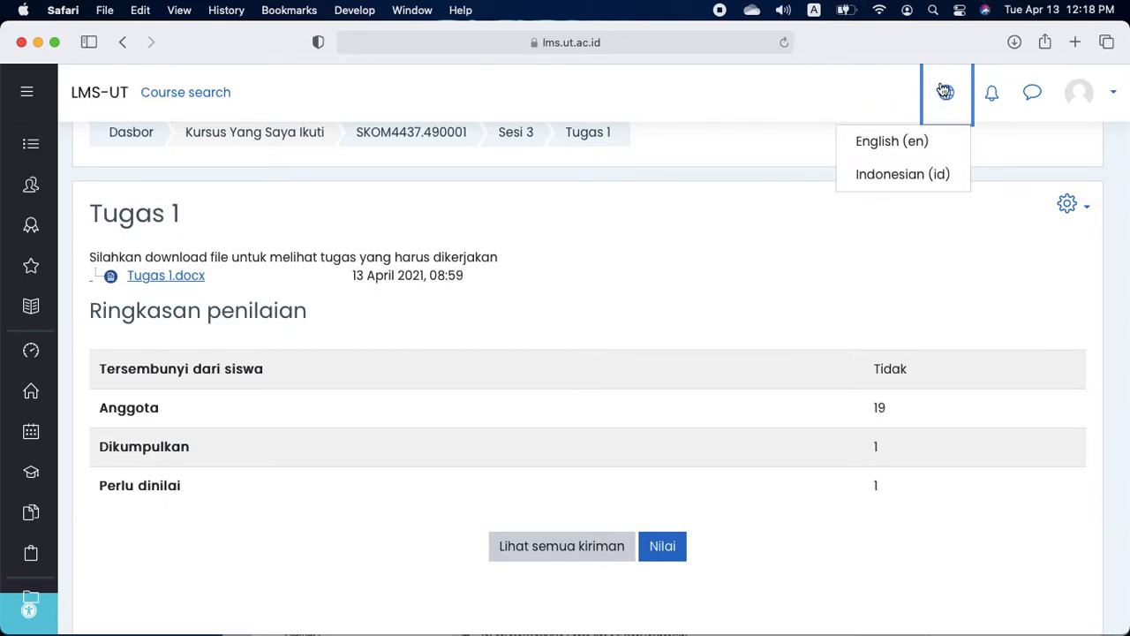
{"action": "left_click", "coordinate": [812, 175]}
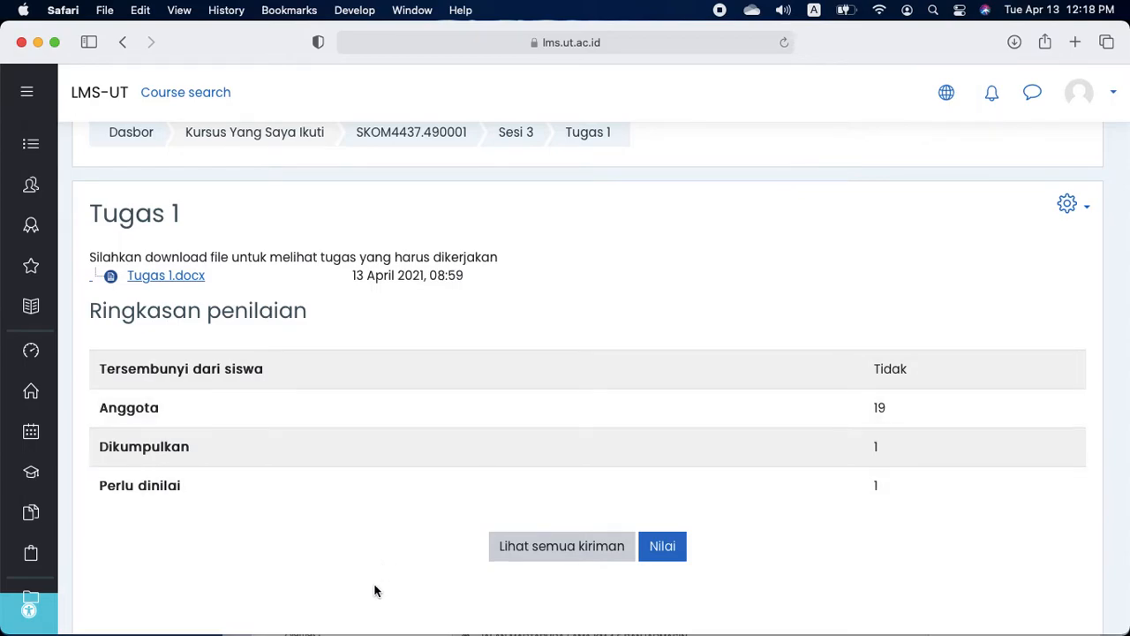
- Open the list of all Tugas 1 submissions and look through the students' submission statuses down to the table options
{"action": "left_click", "coordinate": [577, 550]}
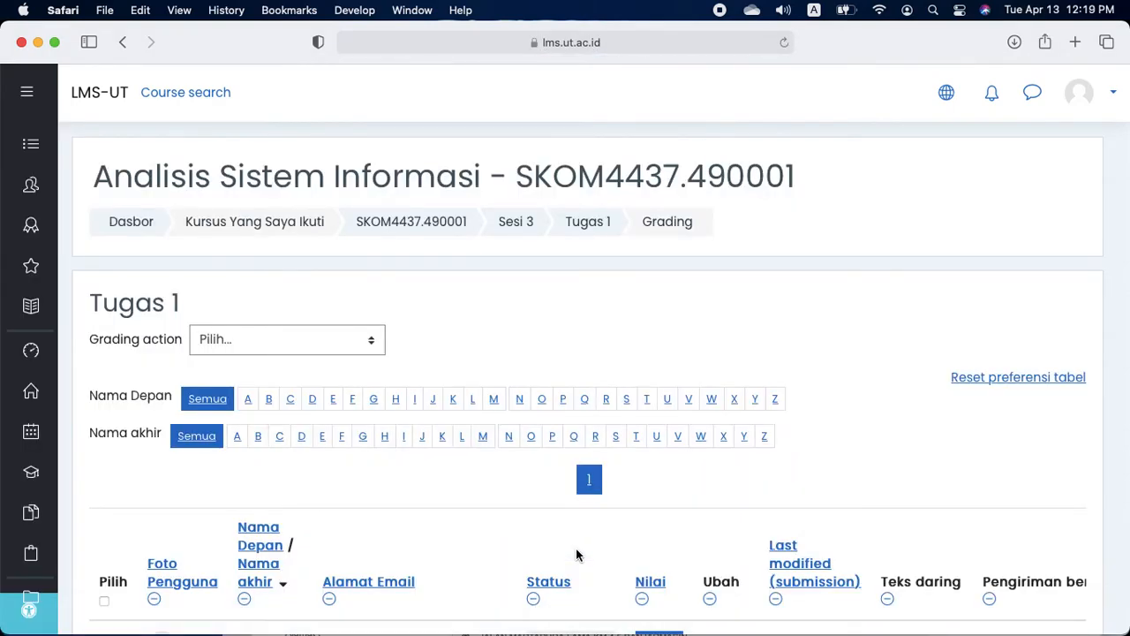
{"action": "scroll", "coordinate": [576, 555], "scroll_direction": "down", "scroll_amount": 2}
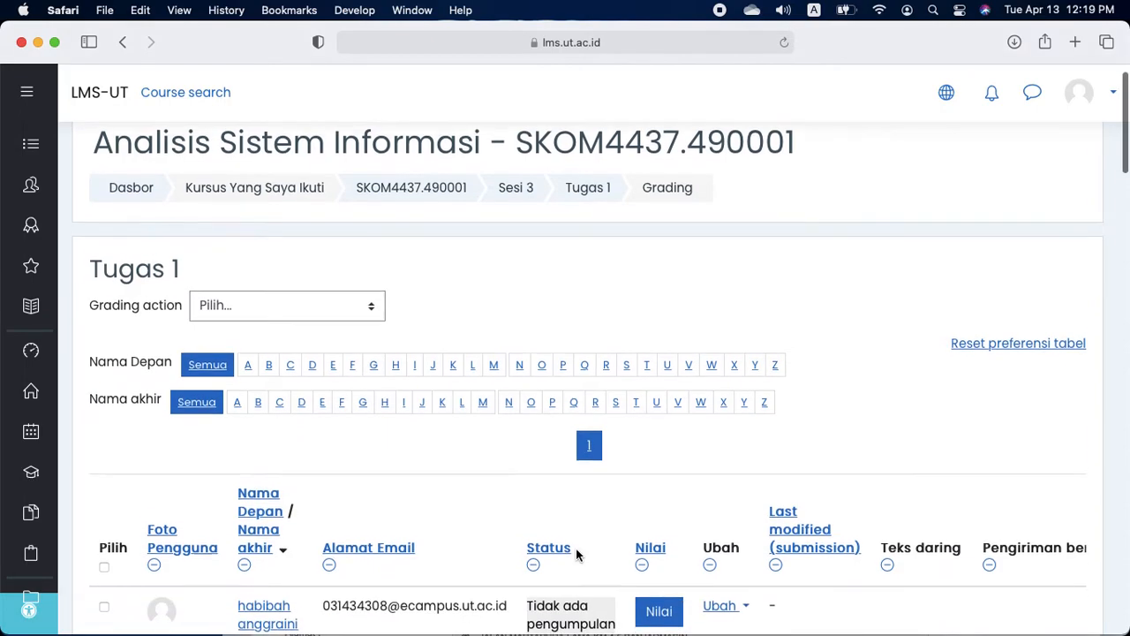
{"action": "scroll", "coordinate": [577, 554], "scroll_direction": "down", "scroll_amount": 5}
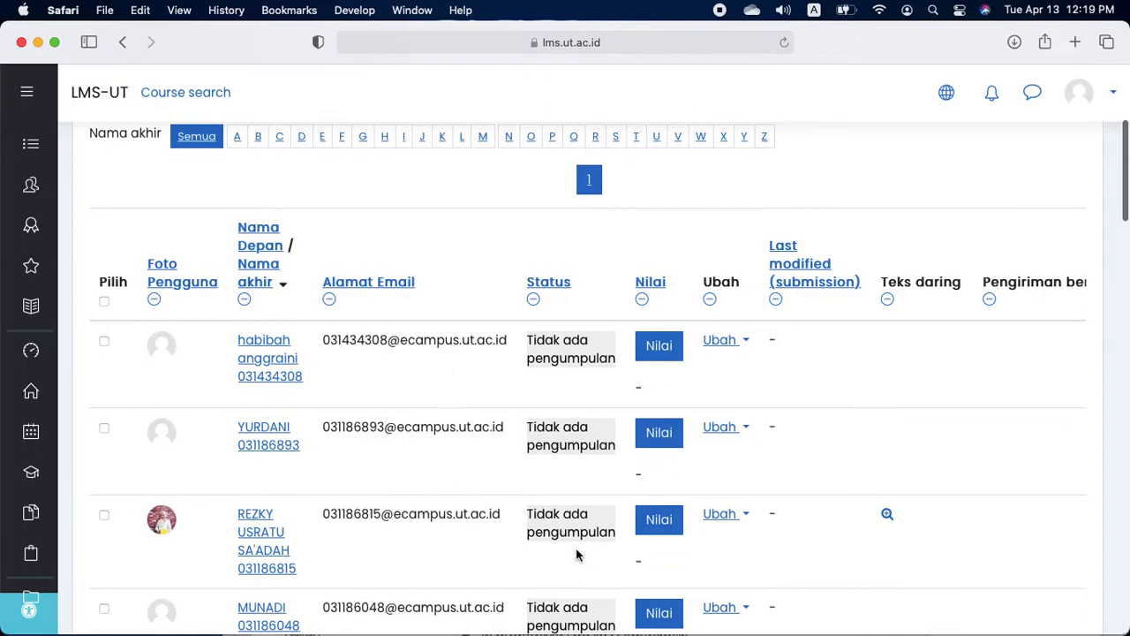
{"action": "scroll", "coordinate": [575, 552], "scroll_direction": "down", "scroll_amount": 6}
{"action": "scroll", "coordinate": [577, 555], "scroll_direction": "down", "scroll_amount": 19}
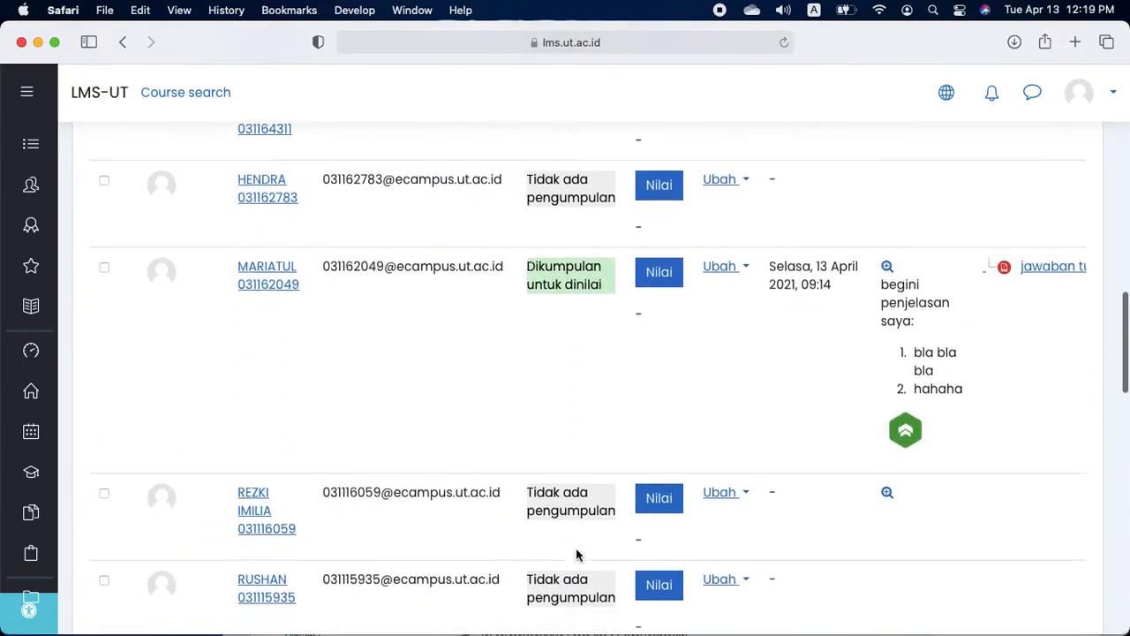
{"action": "scroll", "coordinate": [576, 555], "scroll_direction": "down", "scroll_amount": 18}
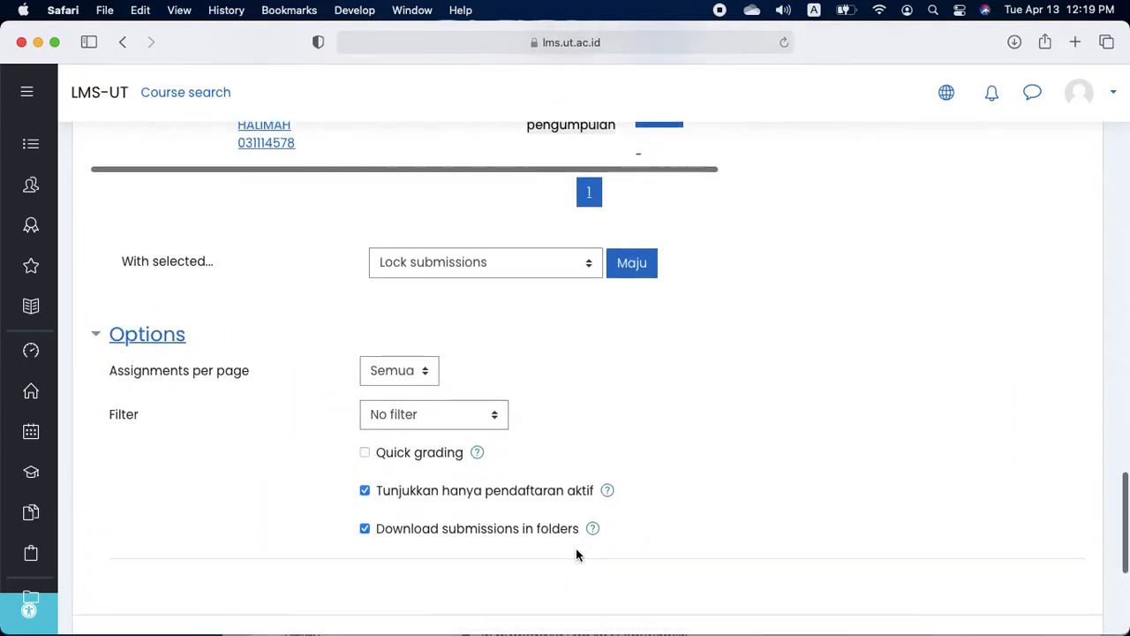
{"action": "scroll", "coordinate": [576, 555], "scroll_direction": "up", "scroll_amount": 20}
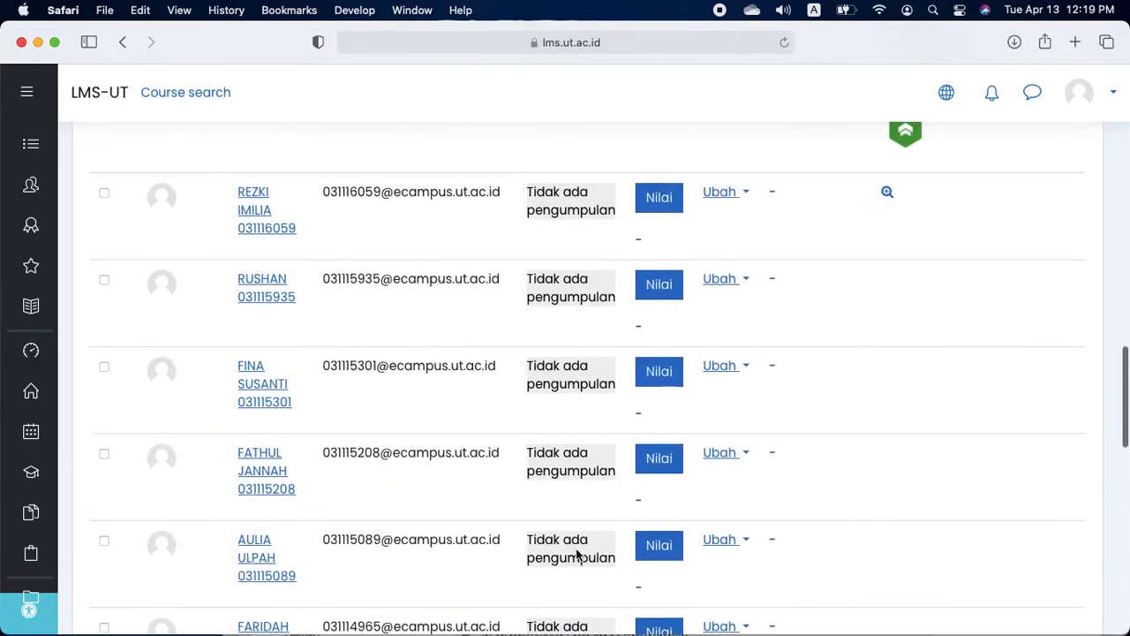
{"action": "scroll", "coordinate": [576, 555], "scroll_direction": "down", "scroll_amount": 20}
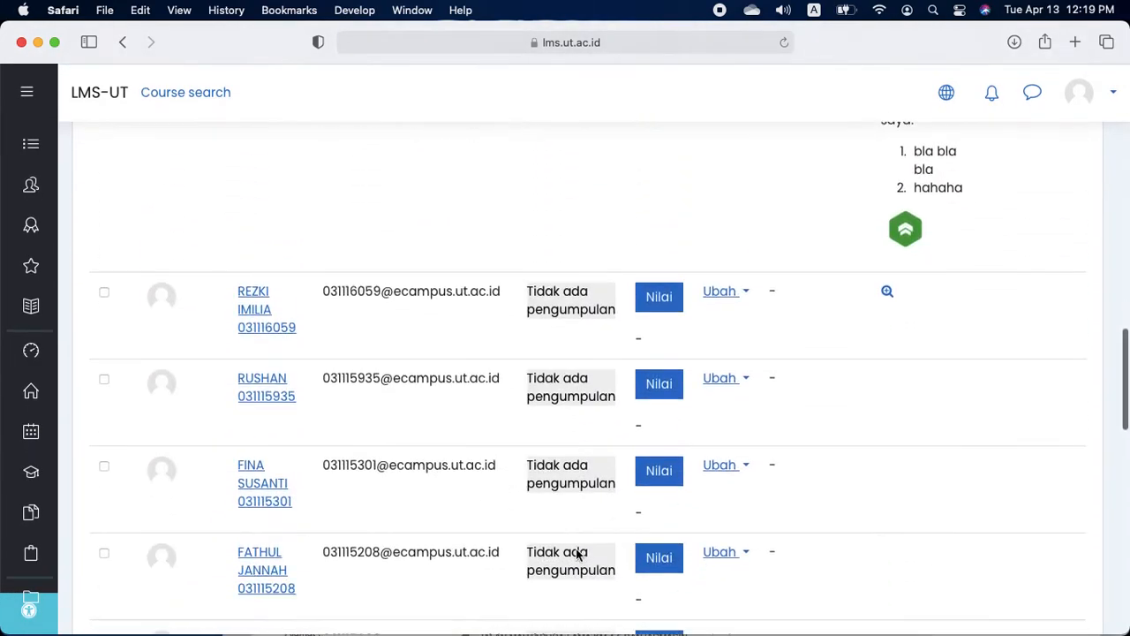
{"action": "scroll", "coordinate": [576, 555], "scroll_direction": "down", "scroll_amount": 4}
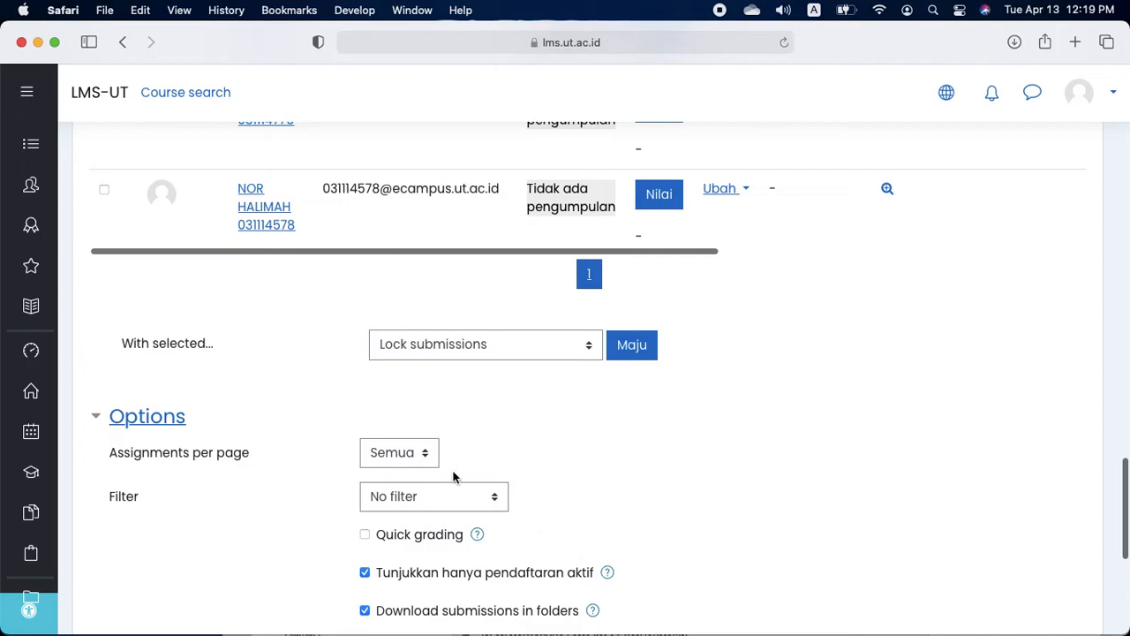
{"action": "scroll", "coordinate": [247, 475], "scroll_direction": "down", "scroll_amount": 2}
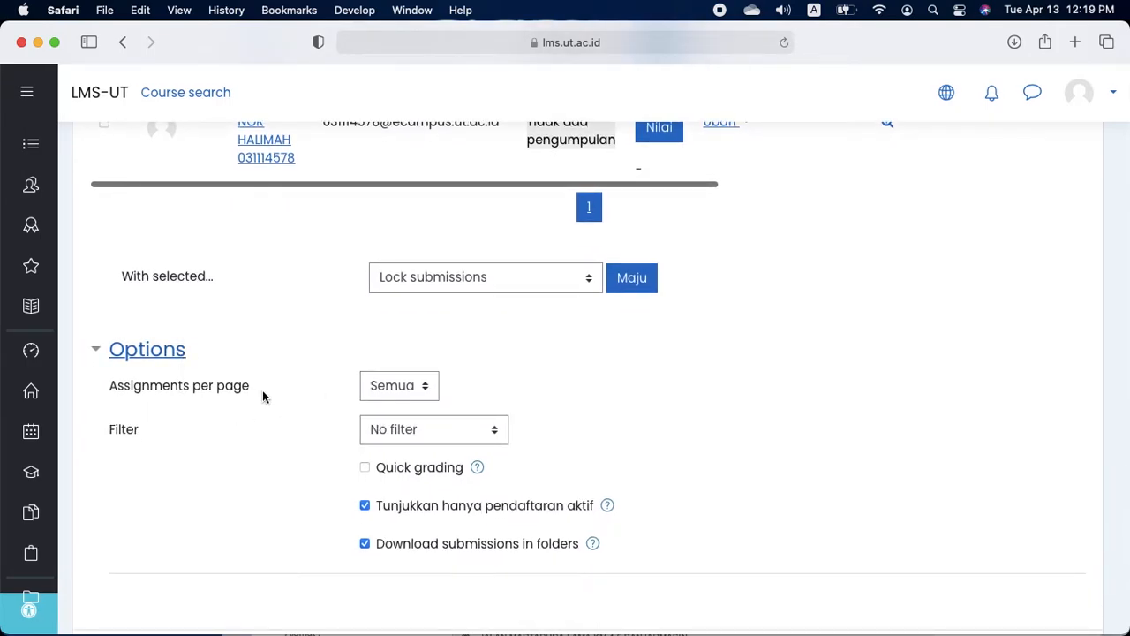
- Set the number of assignments per page to Semua
{"action": "left_click", "coordinate": [404, 386]}
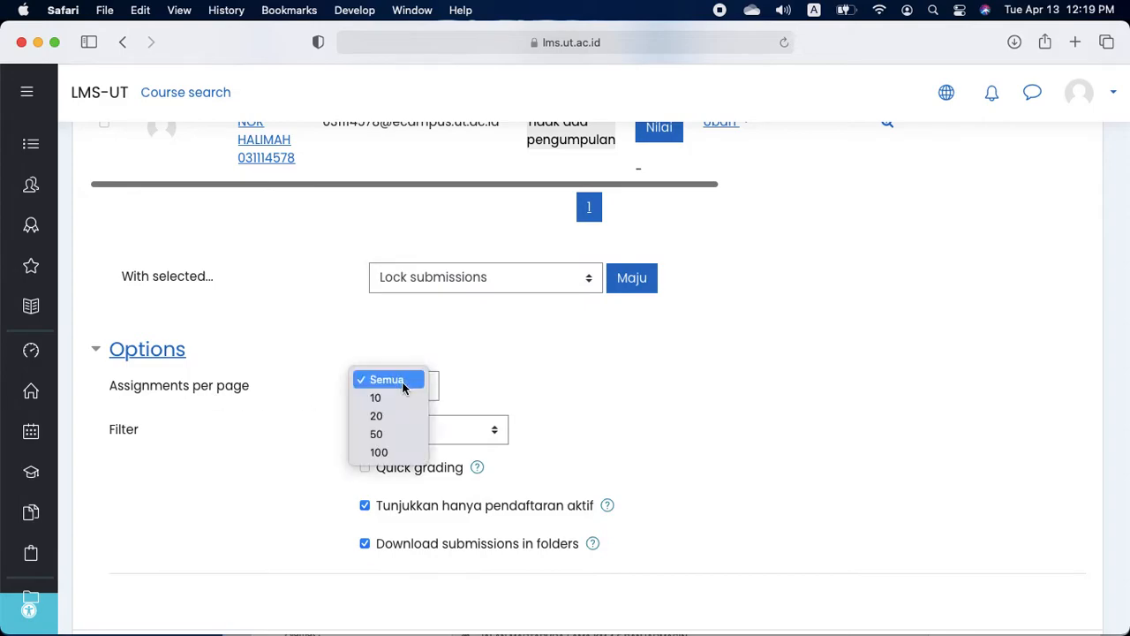
{"action": "left_click", "coordinate": [382, 383]}
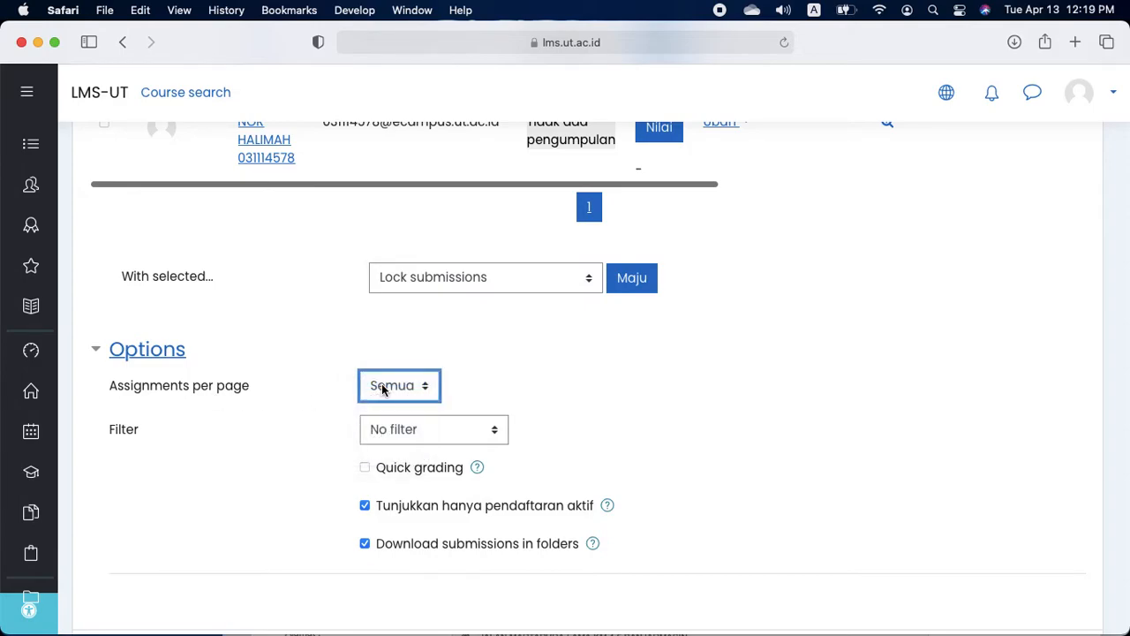
{"action": "left_click", "coordinate": [403, 386]}
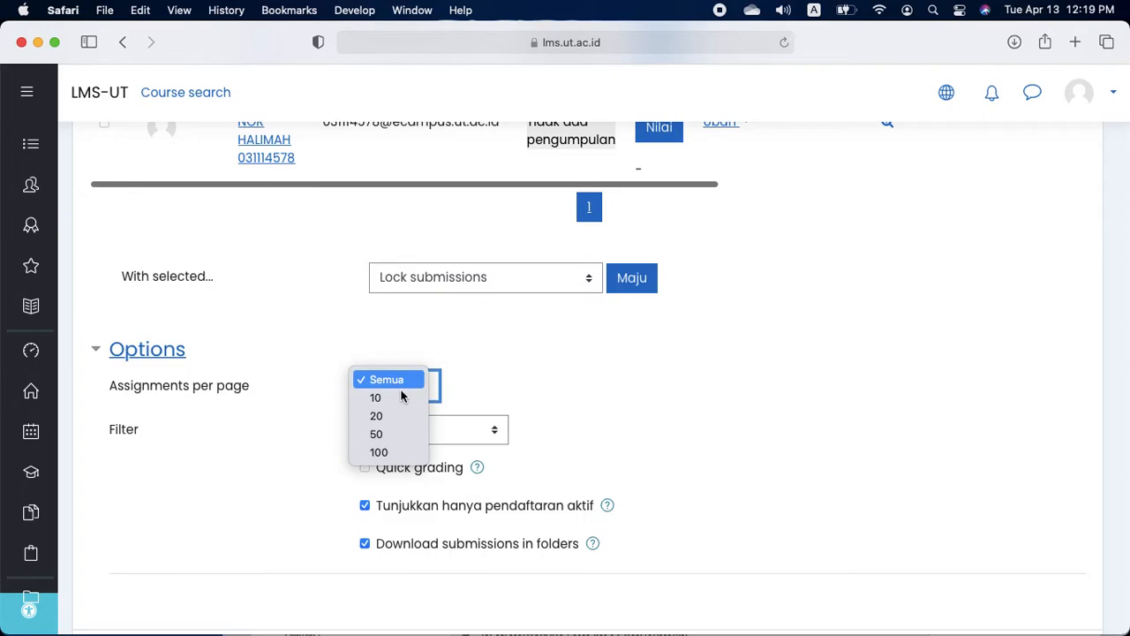
{"action": "left_click", "coordinate": [393, 381]}
{"action": "left_click", "coordinate": [543, 393]}
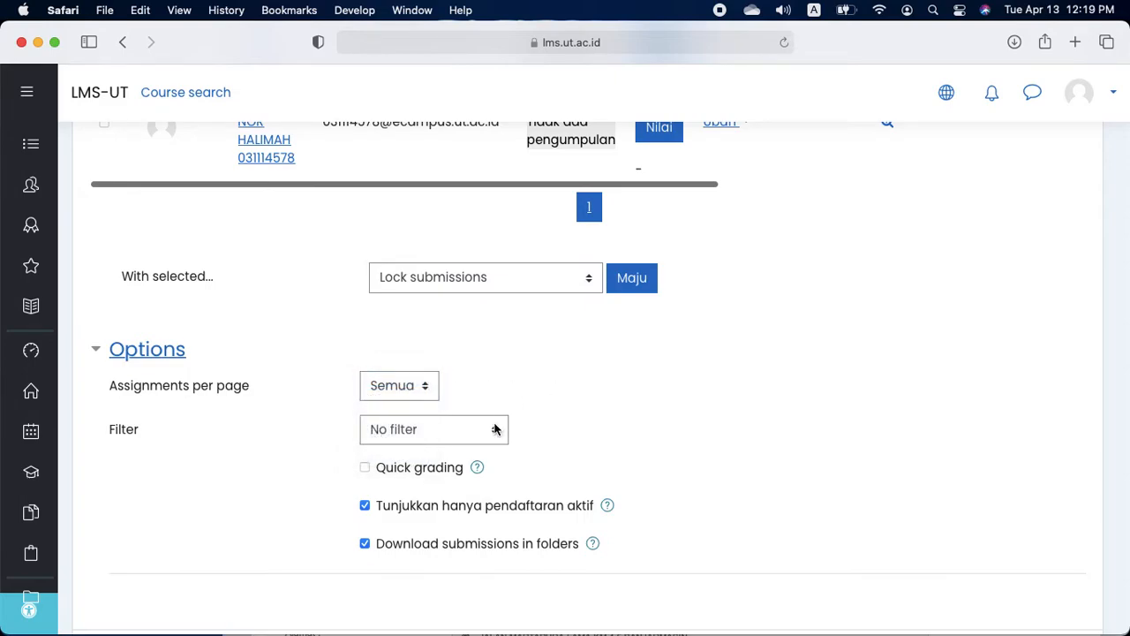
- Enable Quick grading and examine the grade entry fields in the submissions table
{"action": "left_click", "coordinate": [368, 467]}
{"action": "scroll", "coordinate": [691, 348], "scroll_direction": "down", "scroll_amount": 5}
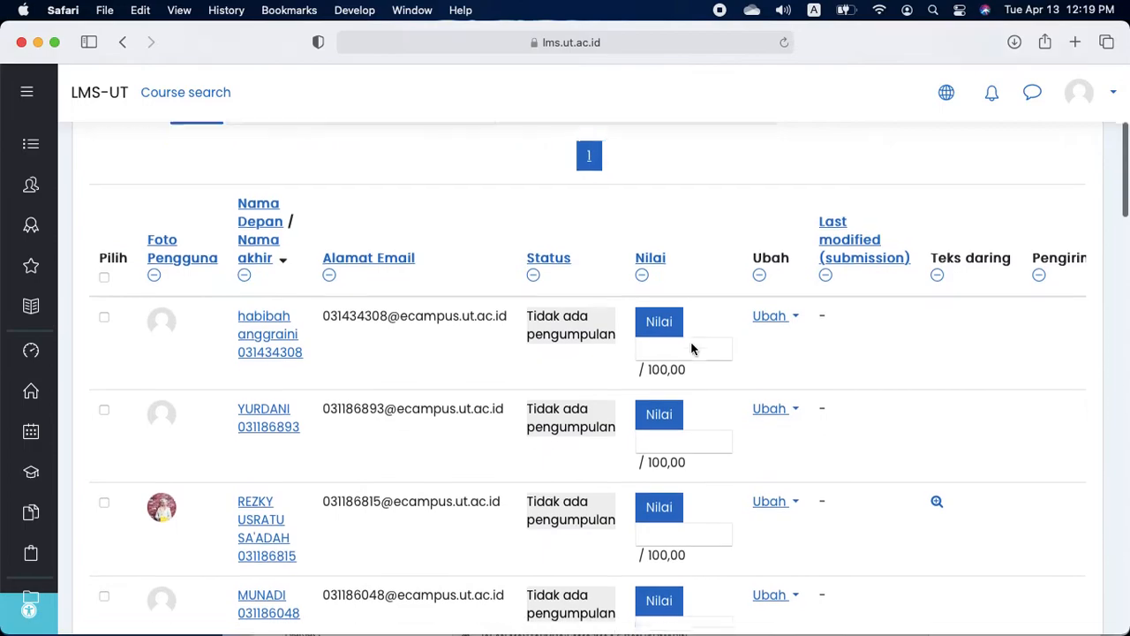
{"action": "scroll", "coordinate": [691, 348], "scroll_direction": "down", "scroll_amount": 15}
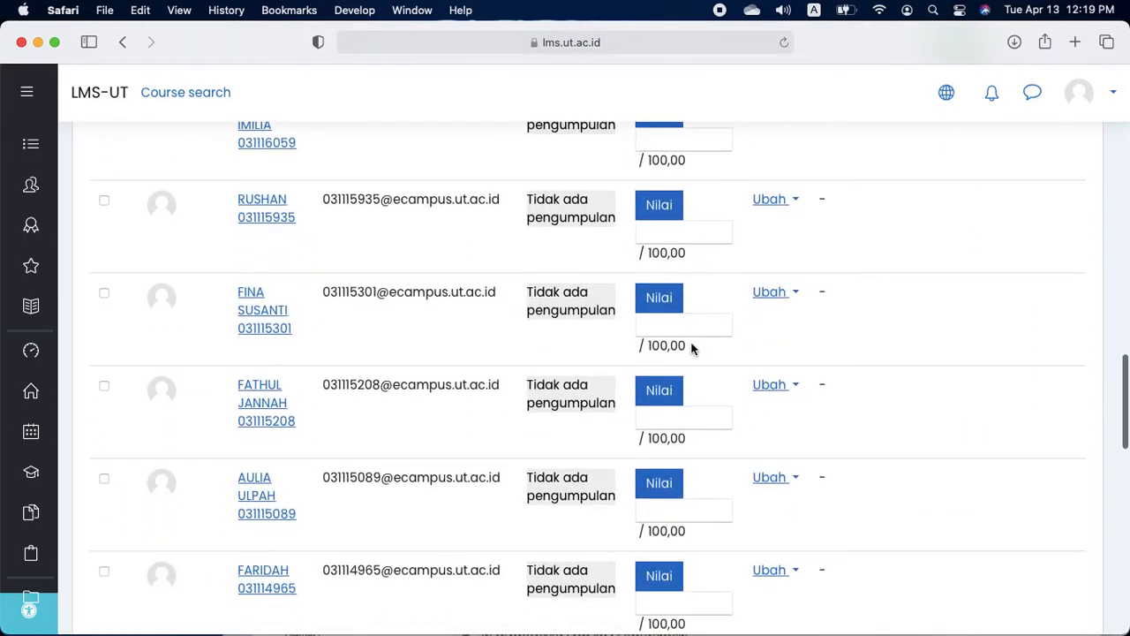
{"action": "scroll", "coordinate": [692, 348], "scroll_direction": "down", "scroll_amount": 1}
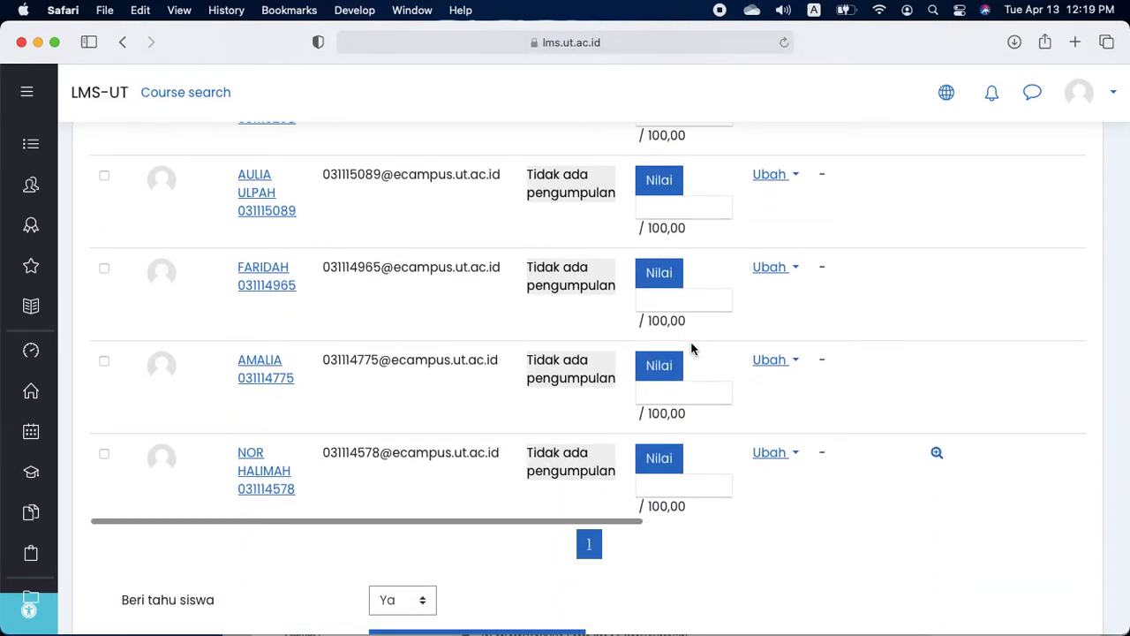
{"action": "scroll", "coordinate": [691, 348], "scroll_direction": "up", "scroll_amount": 15}
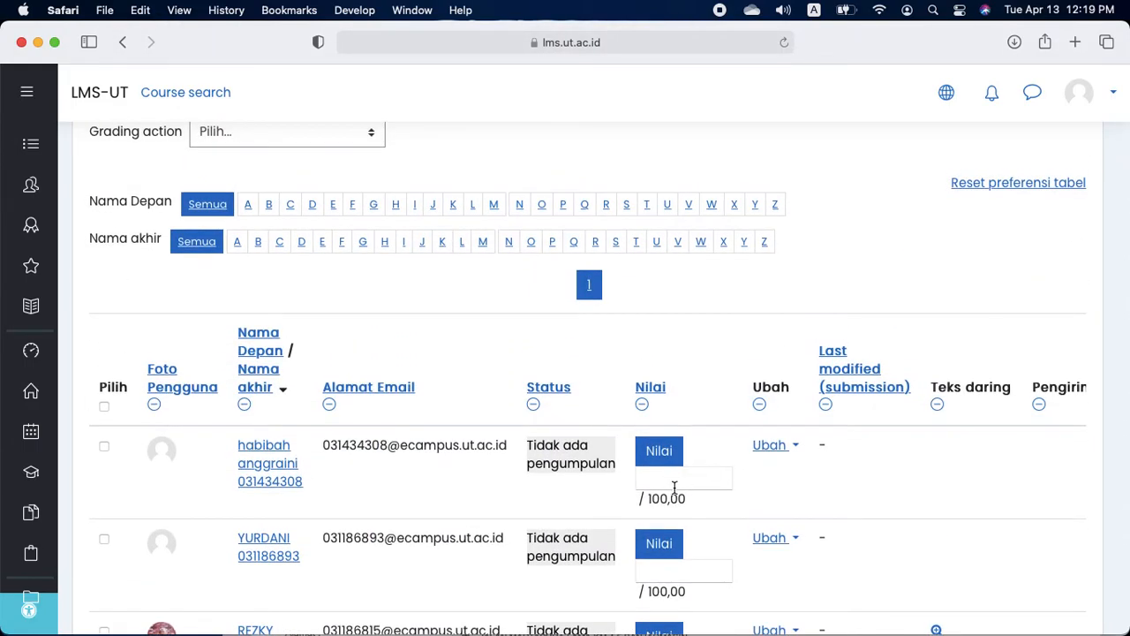
{"action": "left_click", "coordinate": [677, 480]}
- Turn off Quick grading in the submissions table options
{"action": "scroll", "coordinate": [713, 337], "scroll_direction": "down", "scroll_amount": 15}
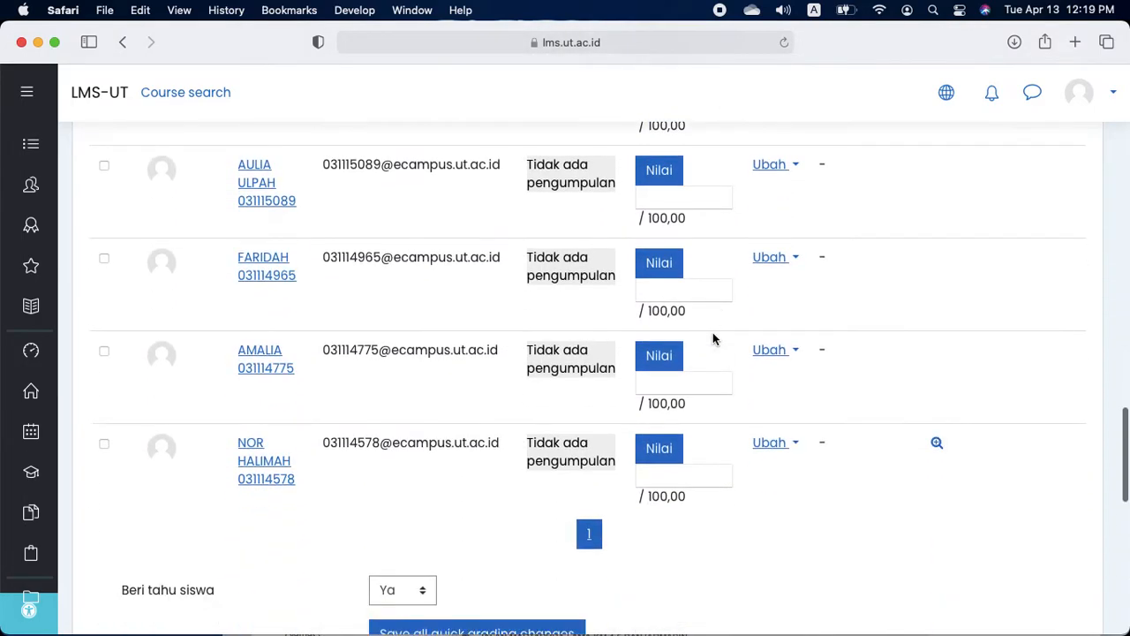
{"action": "scroll", "coordinate": [714, 339], "scroll_direction": "down", "scroll_amount": 3}
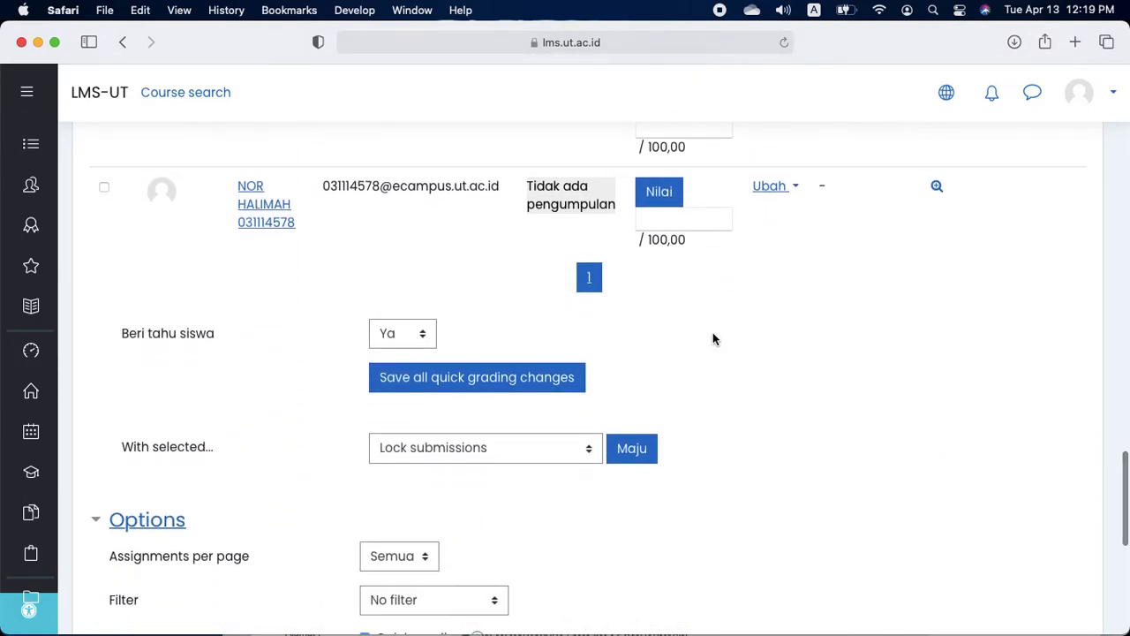
{"action": "scroll", "coordinate": [714, 339], "scroll_direction": "down", "scroll_amount": 3}
{"action": "scroll", "coordinate": [713, 337], "scroll_direction": "down", "scroll_amount": 3}
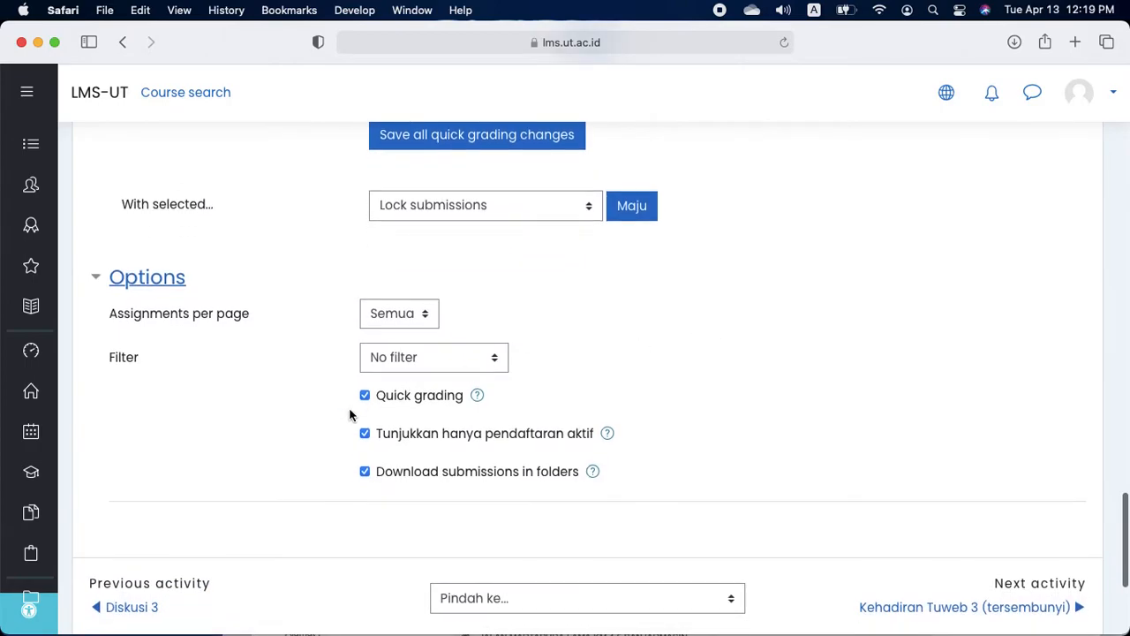
{"action": "left_click", "coordinate": [365, 396]}
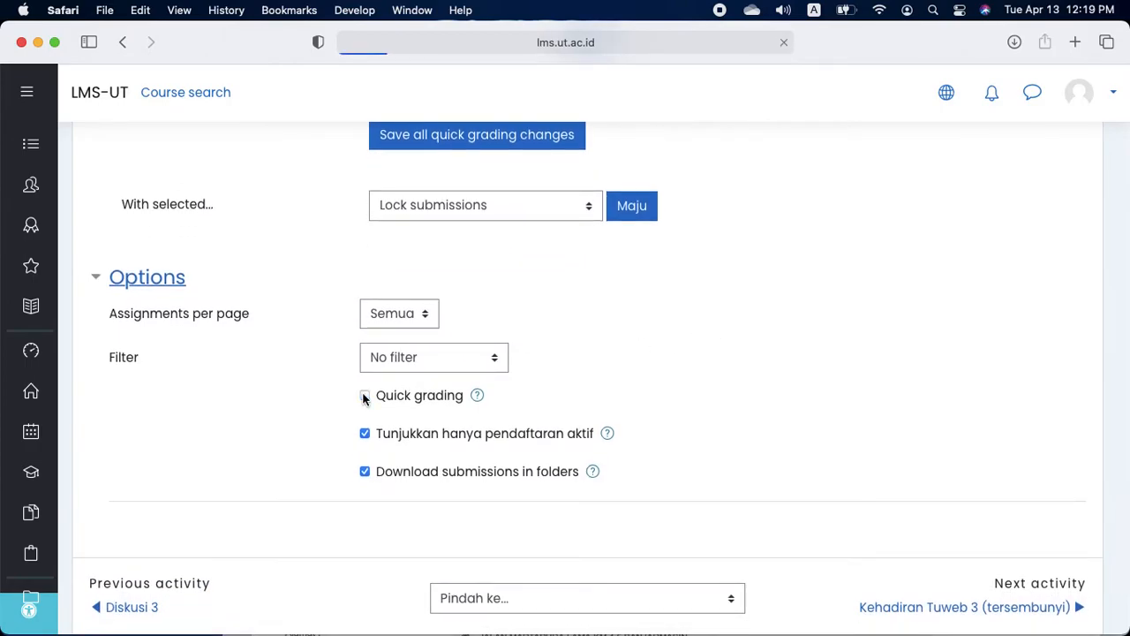
- Review the submissions table and its display options with individual grading in use
{"action": "scroll", "coordinate": [447, 513], "scroll_direction": "down", "scroll_amount": 10}
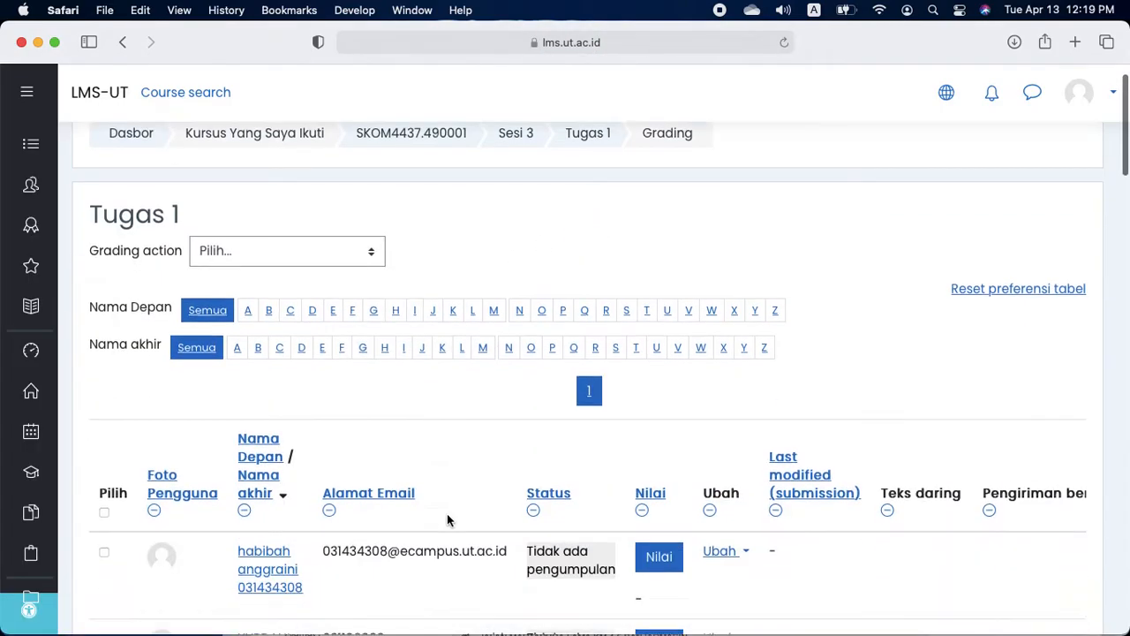
{"action": "scroll", "coordinate": [448, 522], "scroll_direction": "down", "scroll_amount": 15}
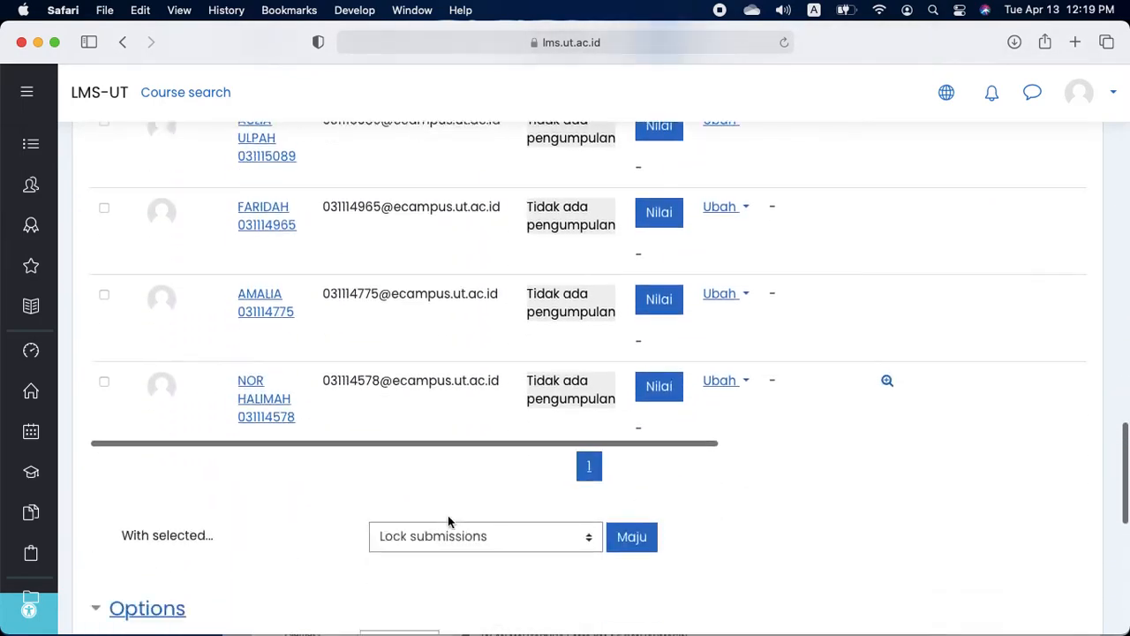
{"action": "scroll", "coordinate": [448, 521], "scroll_direction": "up", "scroll_amount": 3}
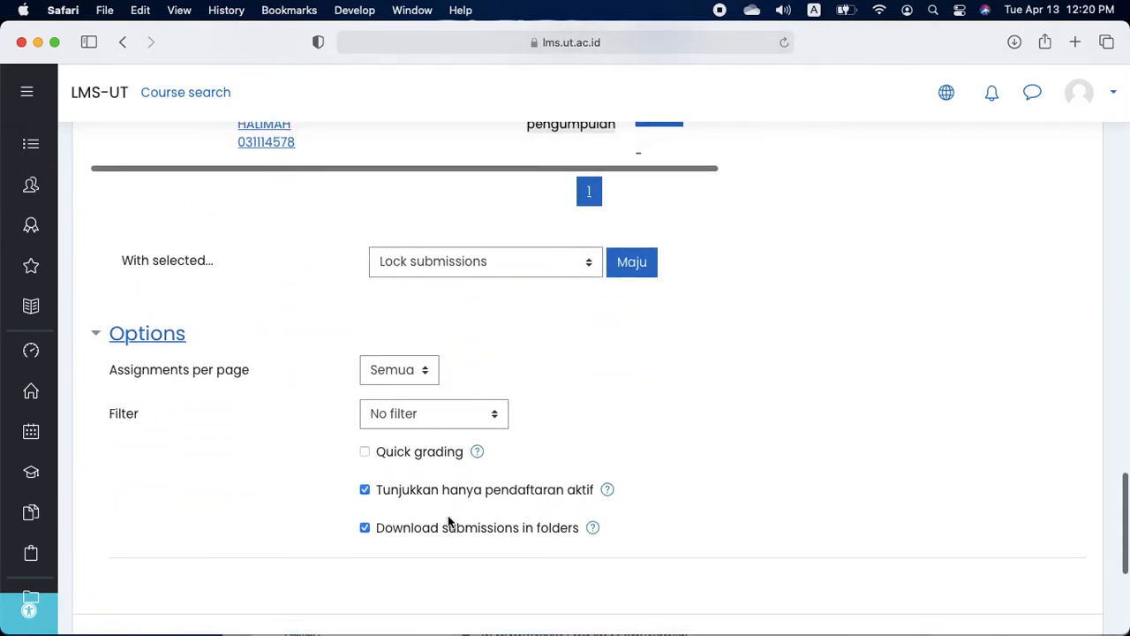
{"action": "scroll", "coordinate": [447, 521], "scroll_direction": "up", "scroll_amount": 2}
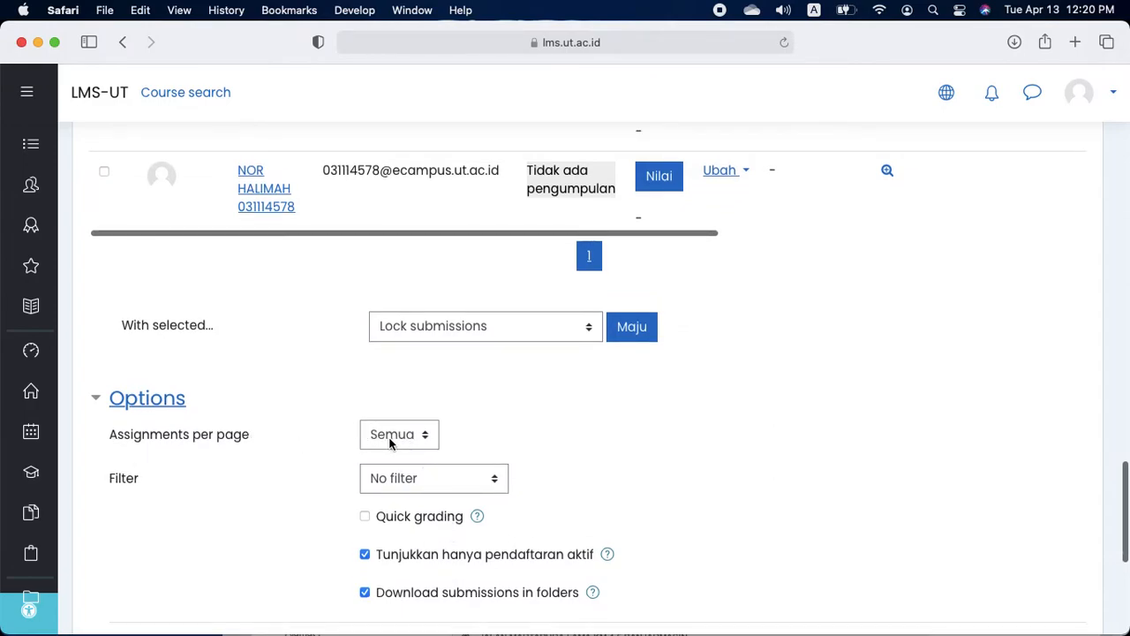
{"action": "scroll", "coordinate": [538, 373], "scroll_direction": "up", "scroll_amount": 2}
{"action": "scroll", "coordinate": [539, 380], "scroll_direction": "up", "scroll_amount": 10}
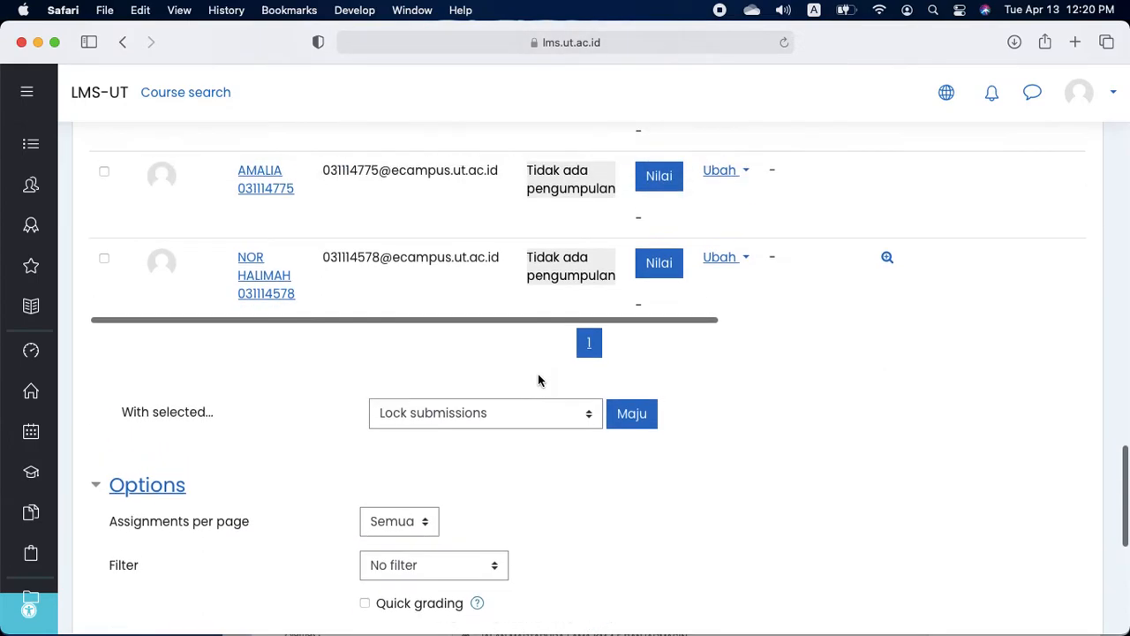
{"action": "scroll", "coordinate": [539, 380], "scroll_direction": "up", "scroll_amount": 15}
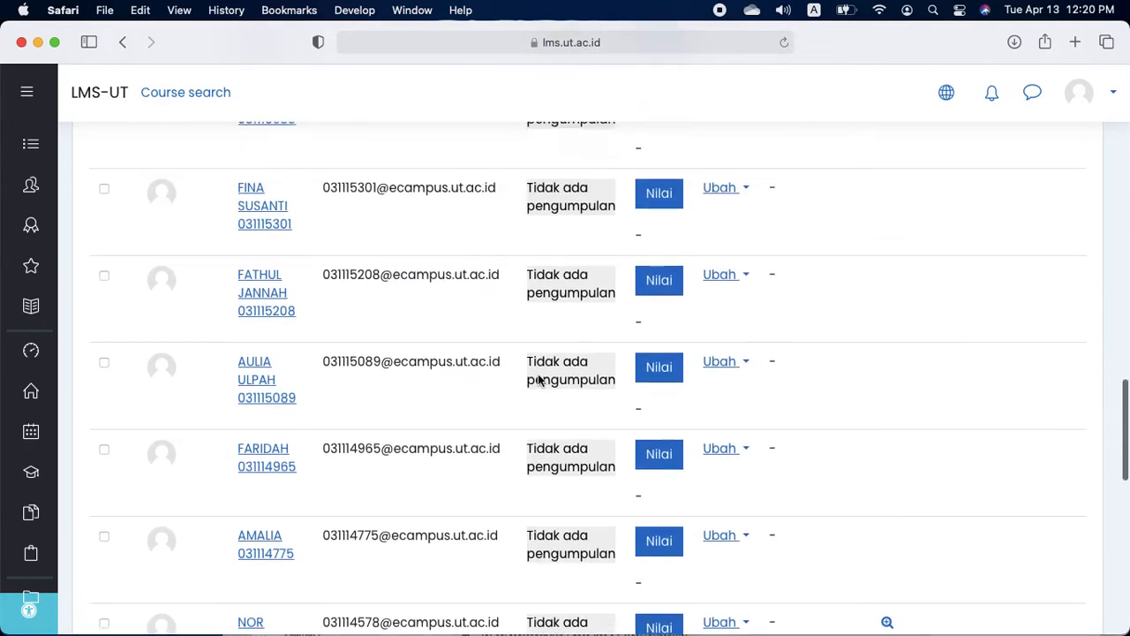
{"action": "scroll", "coordinate": [539, 380], "scroll_direction": "up", "scroll_amount": 15}
{"action": "scroll", "coordinate": [539, 379], "scroll_direction": "down", "scroll_amount": 5}
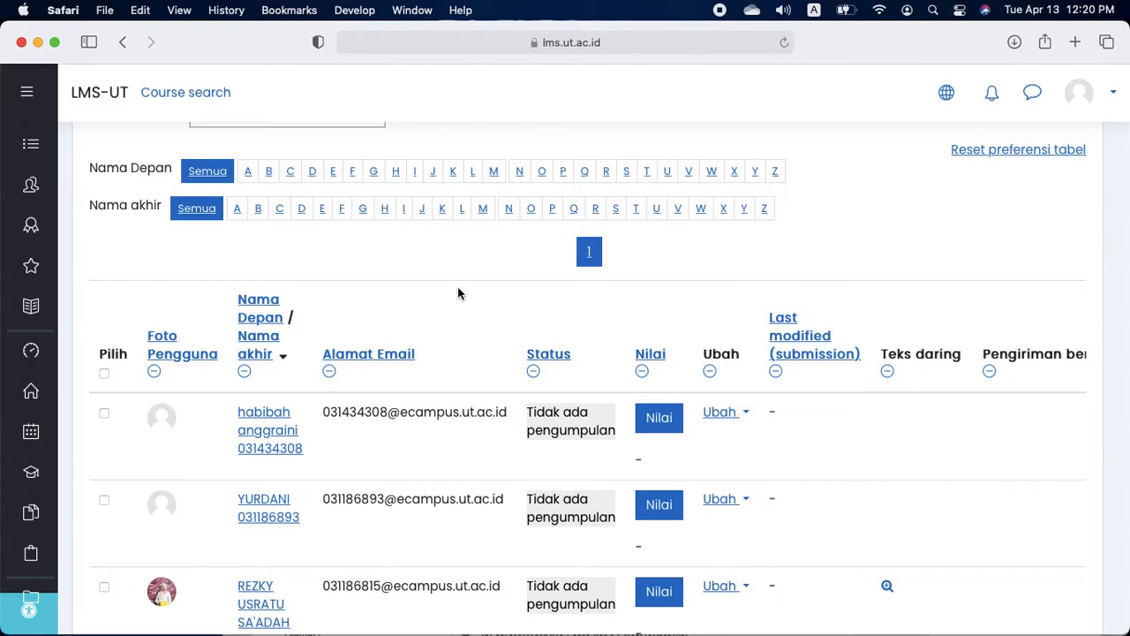
- Filter the submissions table to students whose first name starts with N and review the matching rows
{"action": "scroll", "coordinate": [457, 293], "scroll_direction": "up", "scroll_amount": 2}
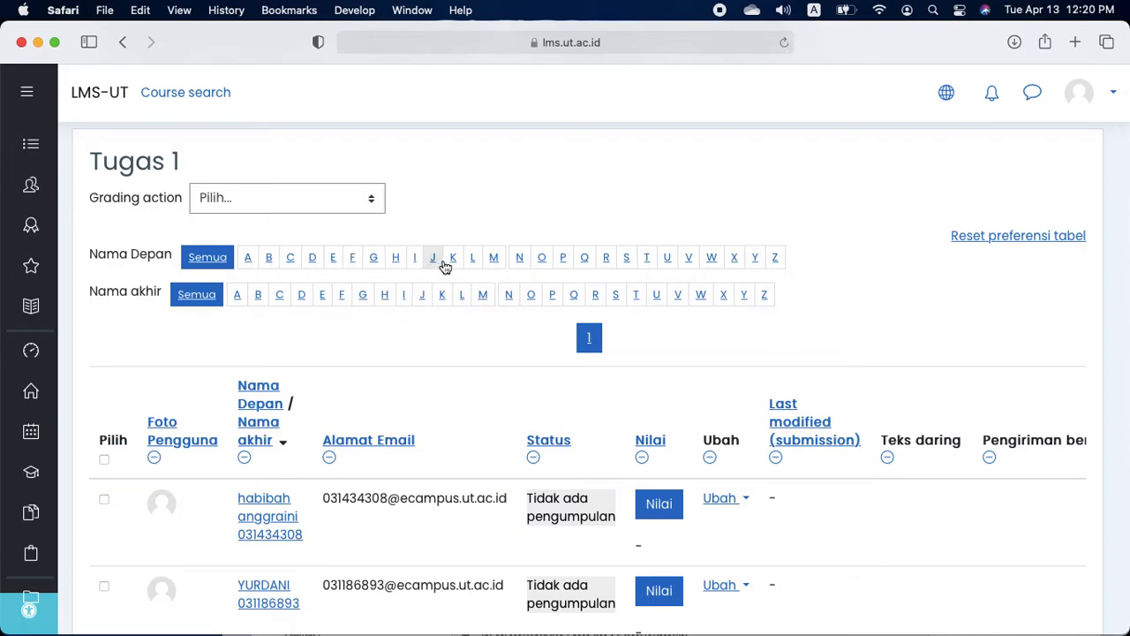
{"action": "left_click", "coordinate": [521, 261]}
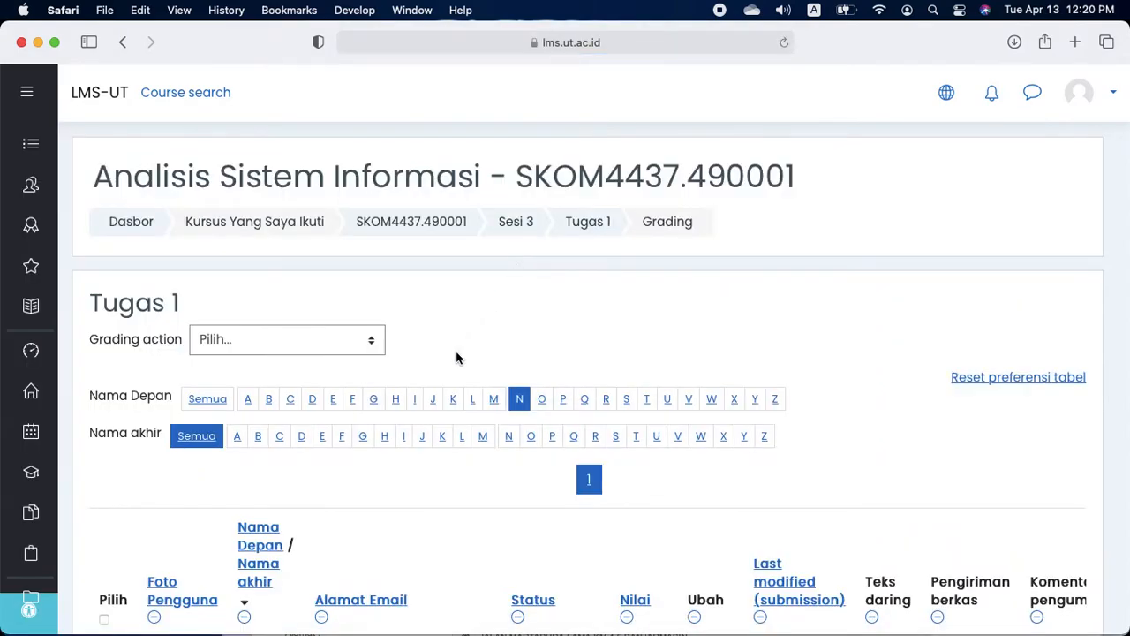
{"action": "scroll", "coordinate": [456, 356], "scroll_direction": "down", "scroll_amount": 5}
{"action": "scroll", "coordinate": [287, 509], "scroll_direction": "down", "scroll_amount": 2}
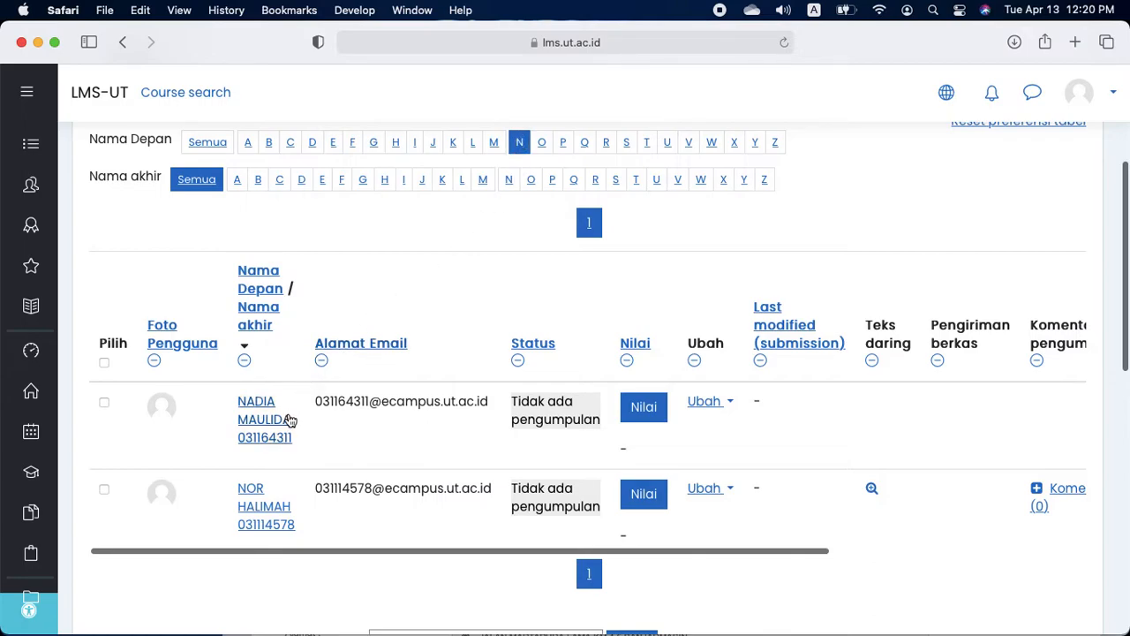
{"action": "scroll", "coordinate": [321, 505], "scroll_direction": "down", "scroll_amount": 1}
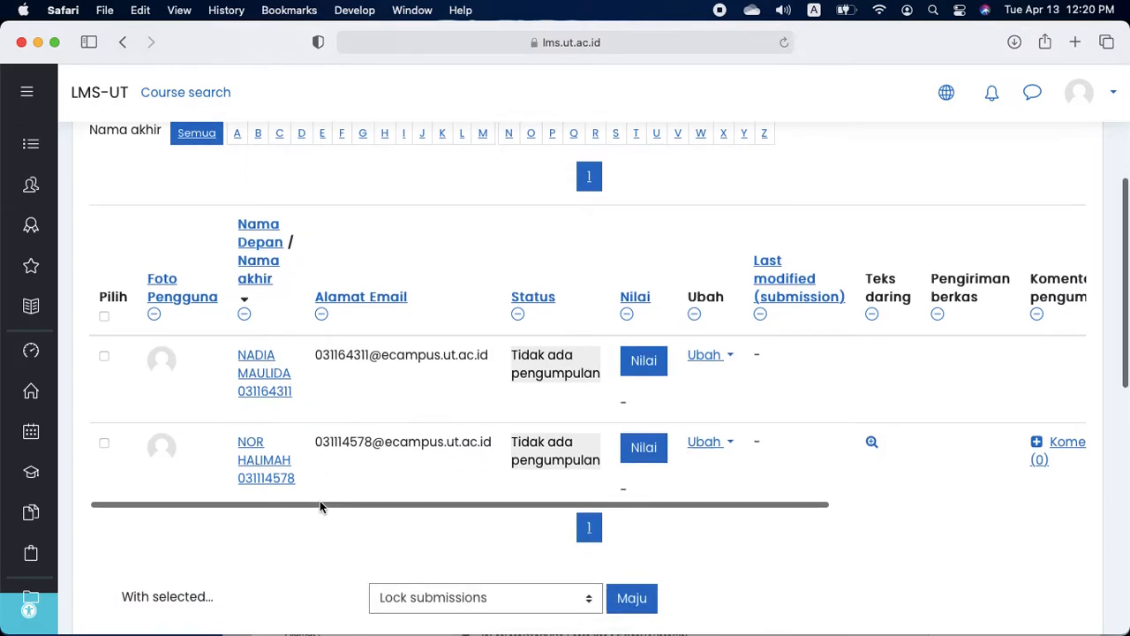
- Reset the Nama Depan filter to Semua and review the full submissions table
{"action": "scroll", "coordinate": [320, 505], "scroll_direction": "up", "scroll_amount": 2}
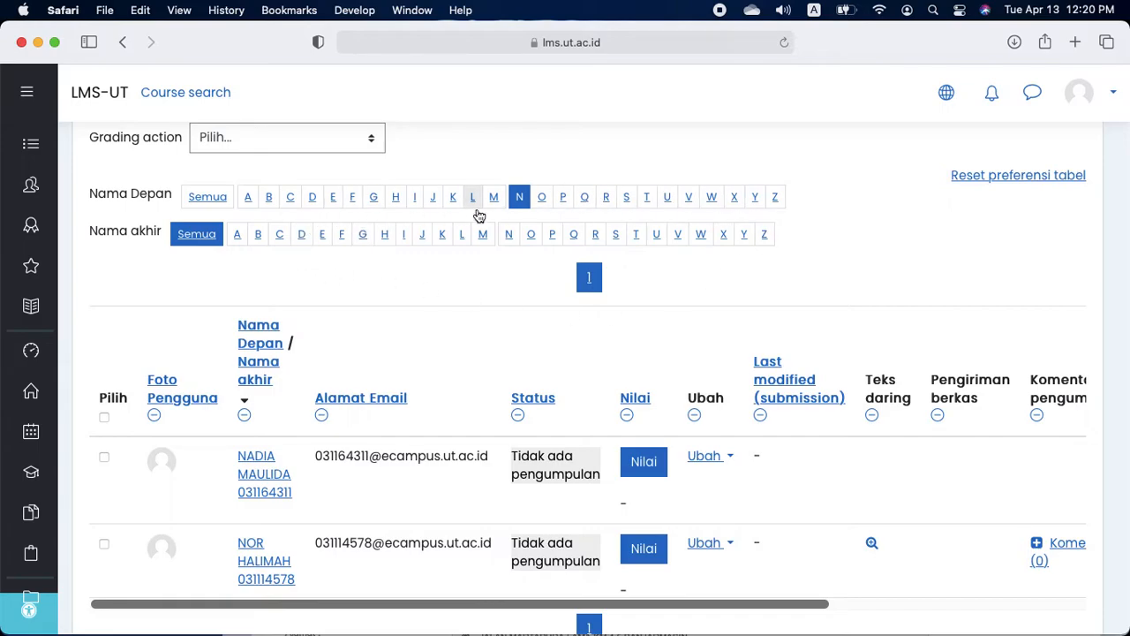
{"action": "left_click", "coordinate": [216, 198]}
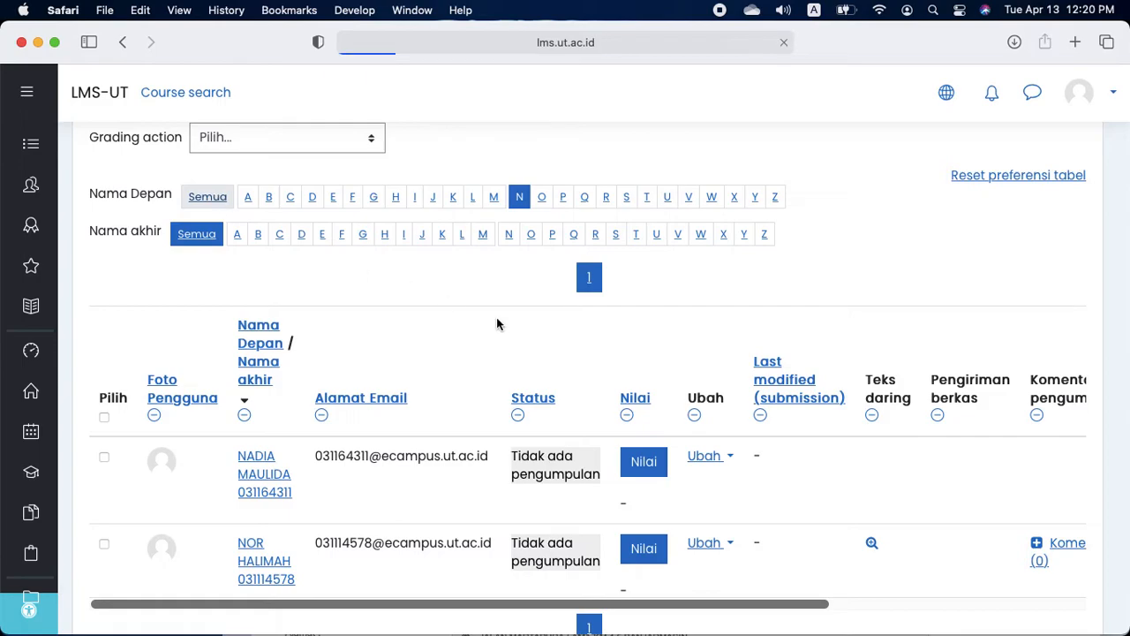
{"action": "scroll", "coordinate": [496, 324], "scroll_direction": "down", "scroll_amount": 1}
{"action": "scroll", "coordinate": [496, 324], "scroll_direction": "down", "scroll_amount": 4}
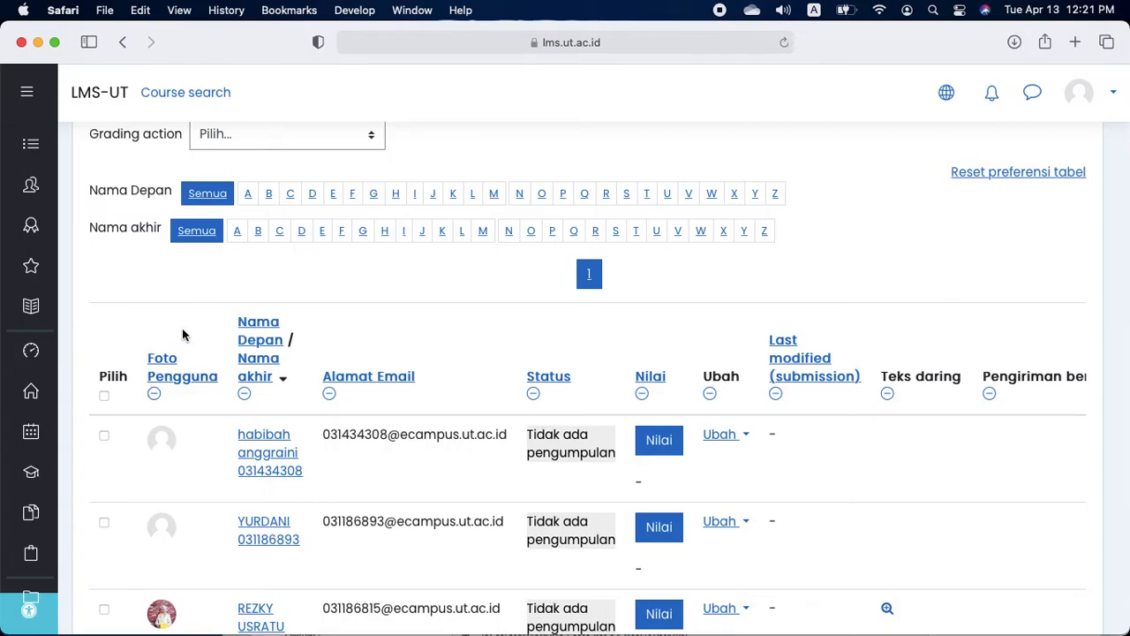
{"action": "scroll", "coordinate": [168, 415], "scroll_direction": "down", "scroll_amount": 1}
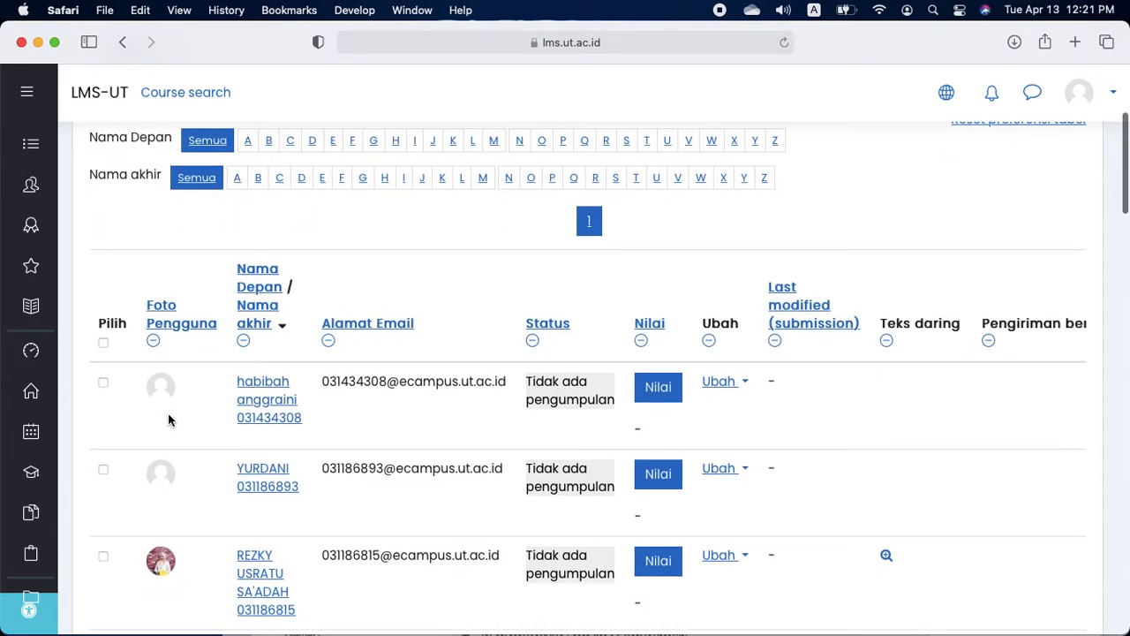
{"action": "scroll", "coordinate": [168, 420], "scroll_direction": "down", "scroll_amount": 1}
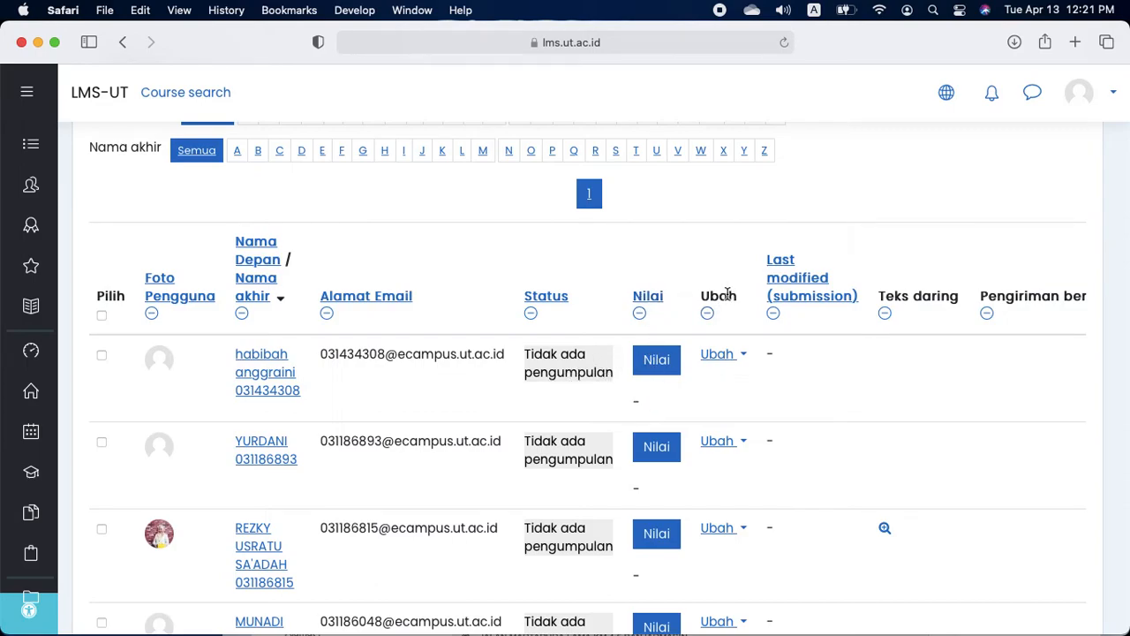
- Check the Ubah options for the first student and examine the remaining table columns through Nilai final
{"action": "left_click", "coordinate": [729, 355]}
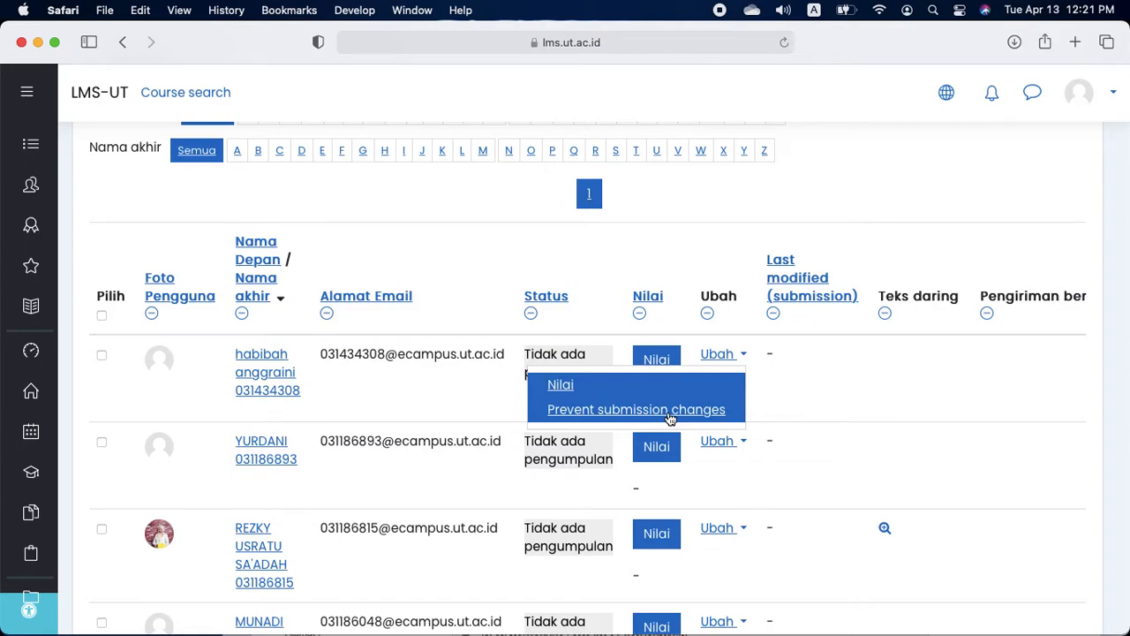
{"action": "key", "text": "Escape"}
{"action": "scroll", "coordinate": [822, 376], "scroll_direction": "right", "scroll_amount": 2}
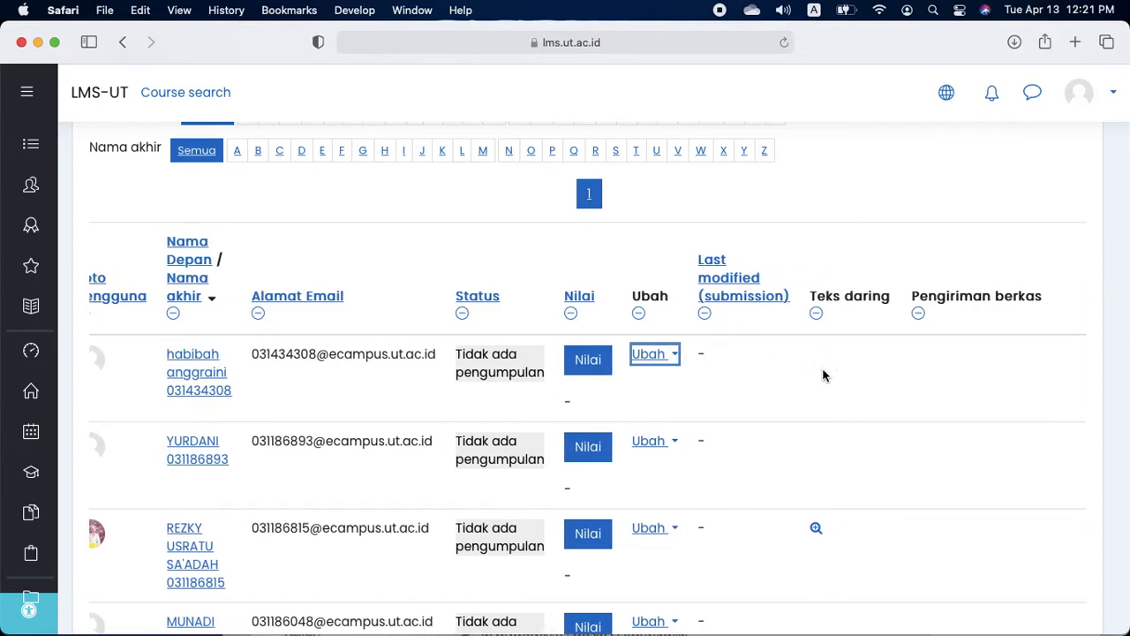
{"action": "scroll", "coordinate": [822, 371], "scroll_direction": "right", "scroll_amount": 10}
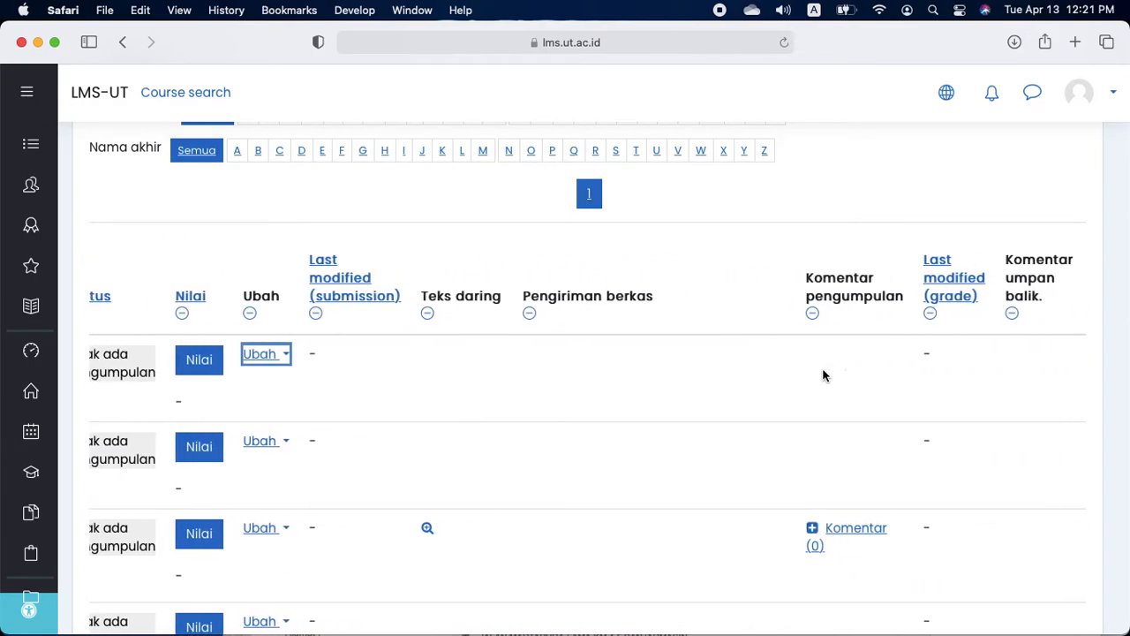
{"action": "scroll", "coordinate": [822, 367], "scroll_direction": "right", "scroll_amount": 2}
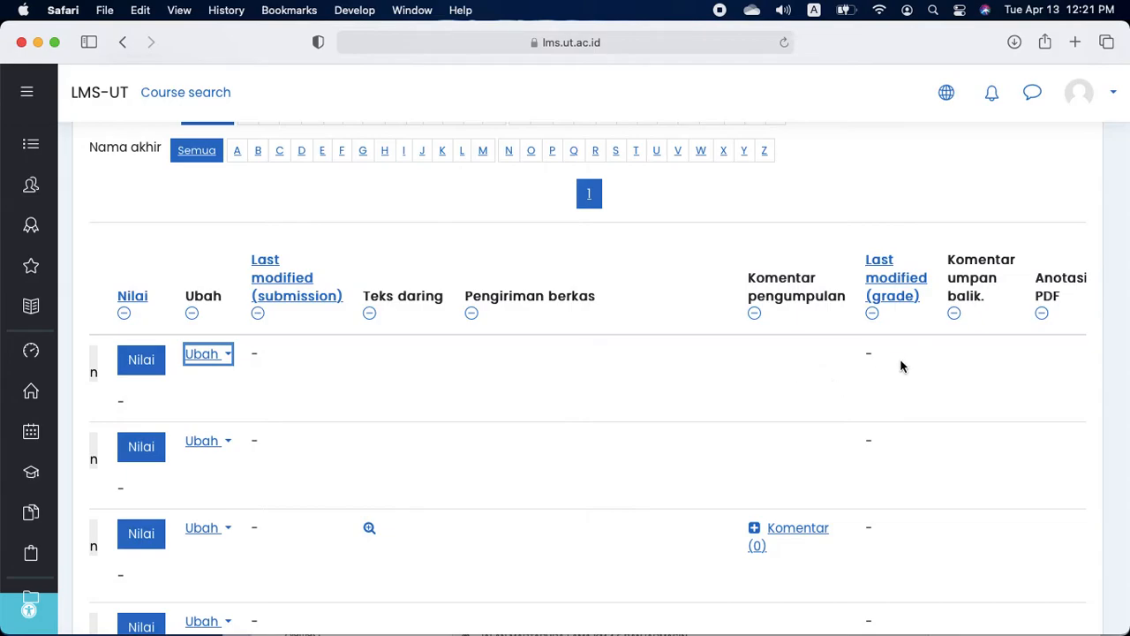
{"action": "scroll", "coordinate": [902, 365], "scroll_direction": "right", "scroll_amount": 2}
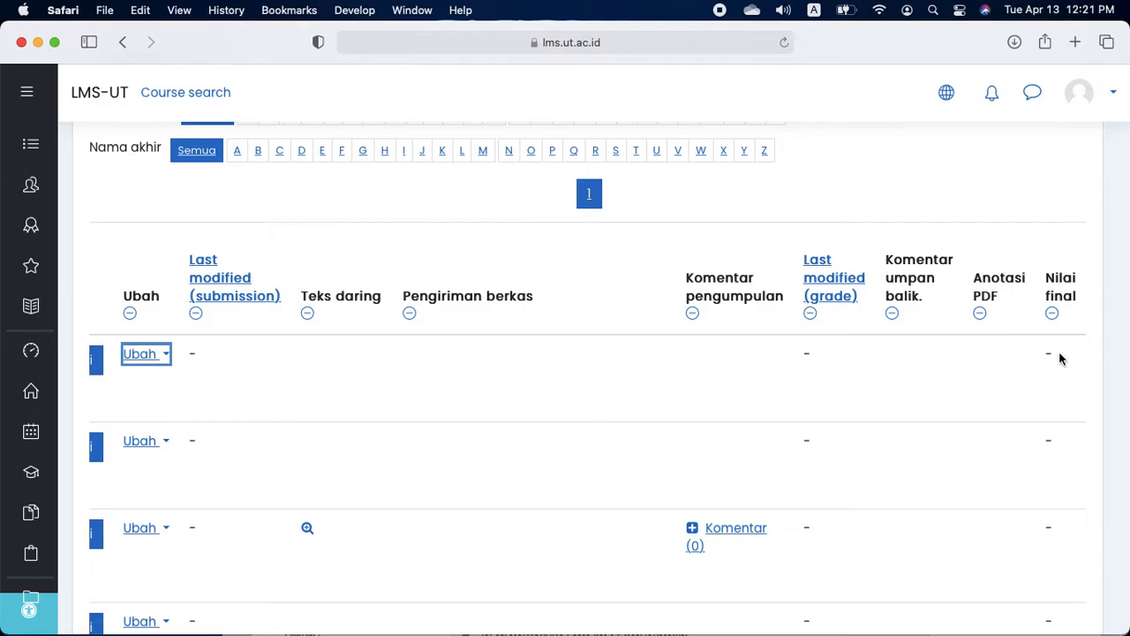
{"action": "scroll", "coordinate": [825, 402], "scroll_direction": "left", "scroll_amount": 10}
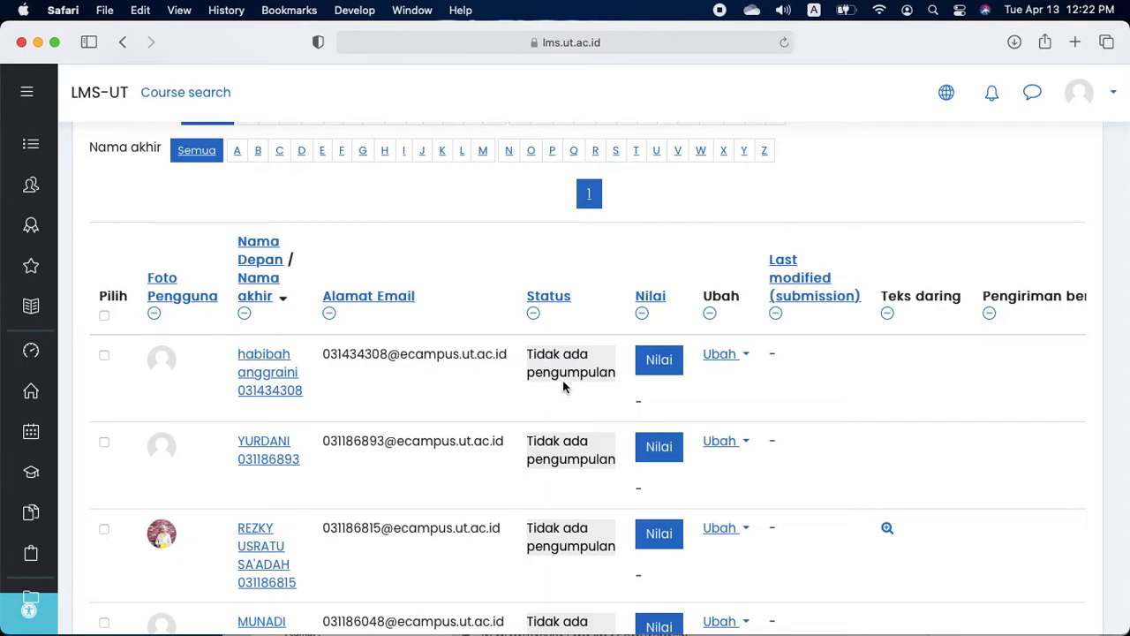
- Sort the submissions table by Status in ascending order and look for the assignment submitted for grading
{"action": "scroll", "coordinate": [563, 386], "scroll_direction": "down", "scroll_amount": 8}
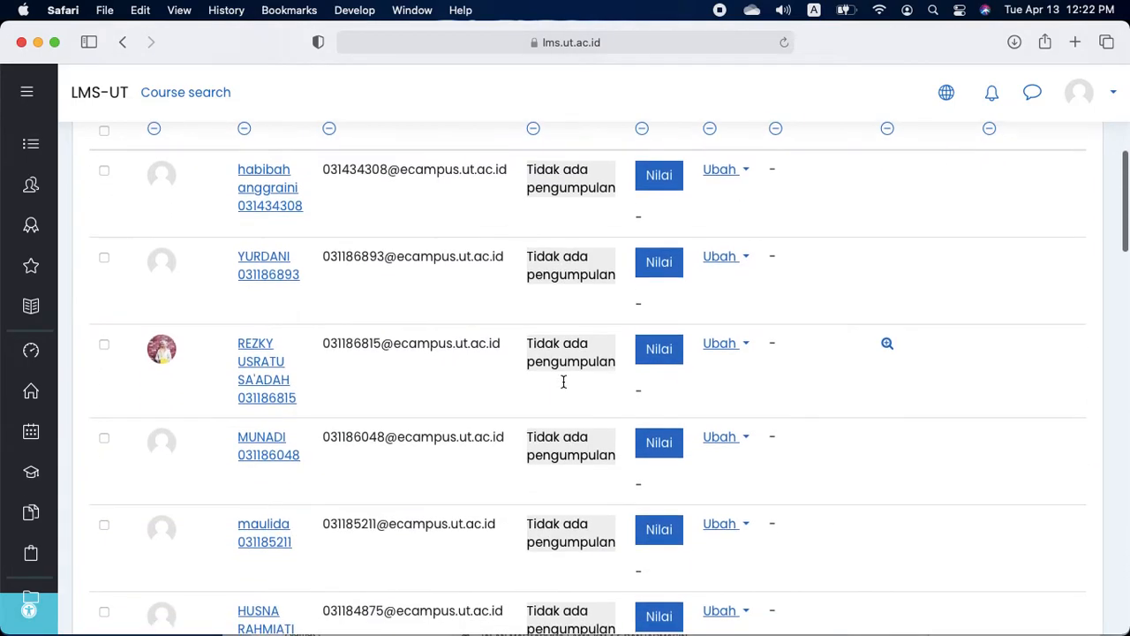
{"action": "scroll", "coordinate": [564, 382], "scroll_direction": "down", "scroll_amount": 13}
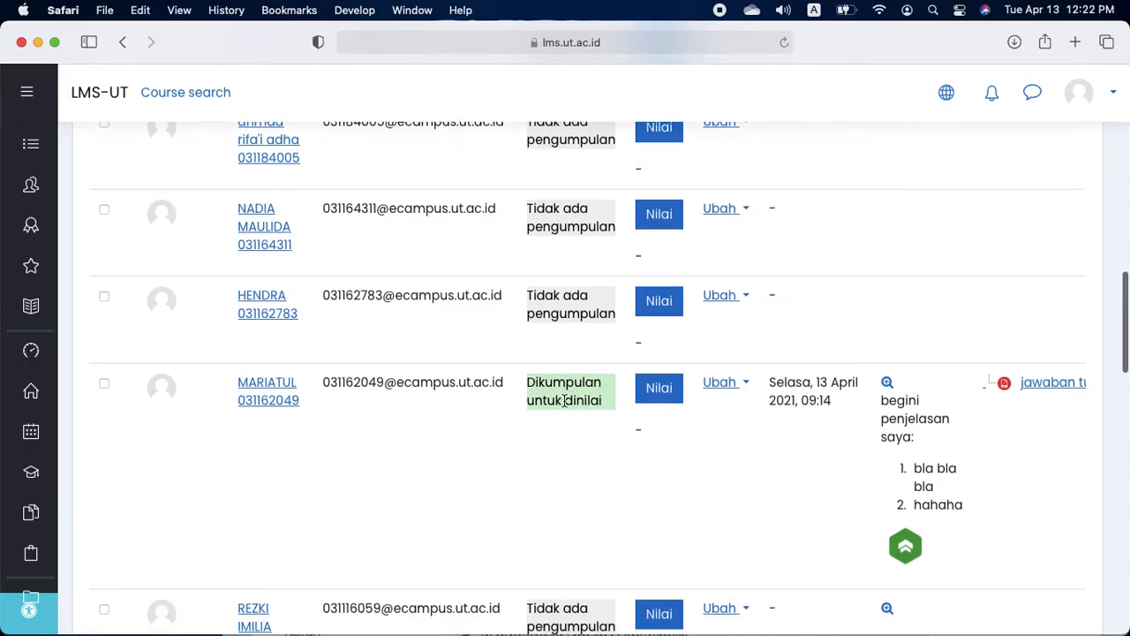
{"action": "scroll", "coordinate": [562, 397], "scroll_direction": "up", "scroll_amount": 20}
{"action": "scroll", "coordinate": [564, 402], "scroll_direction": "down", "scroll_amount": 5}
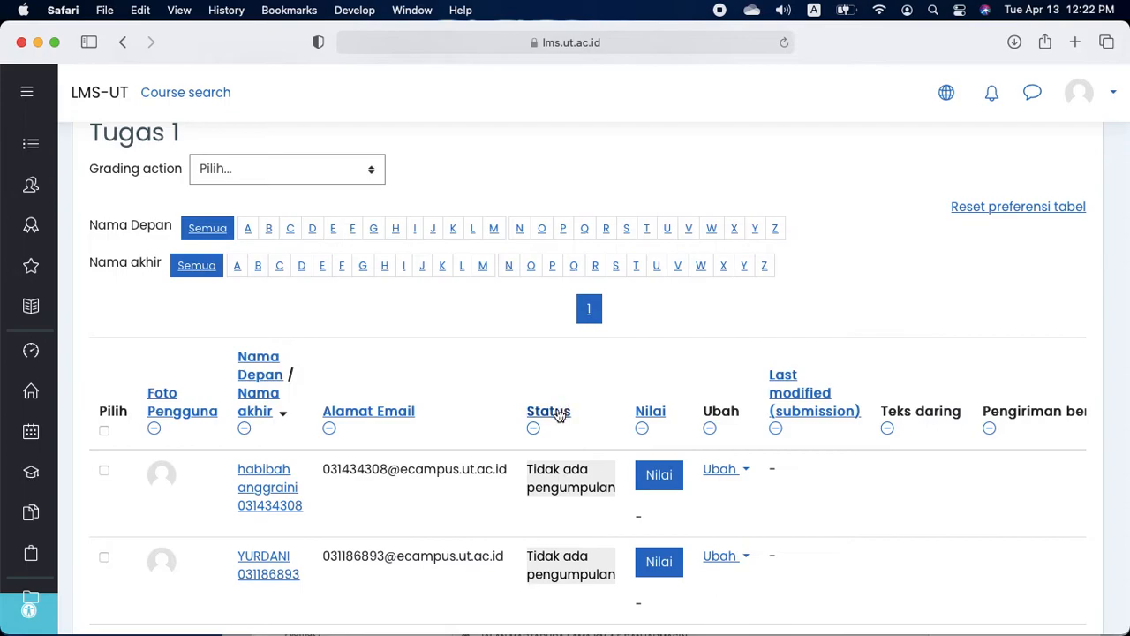
{"action": "left_click", "coordinate": [548, 423]}
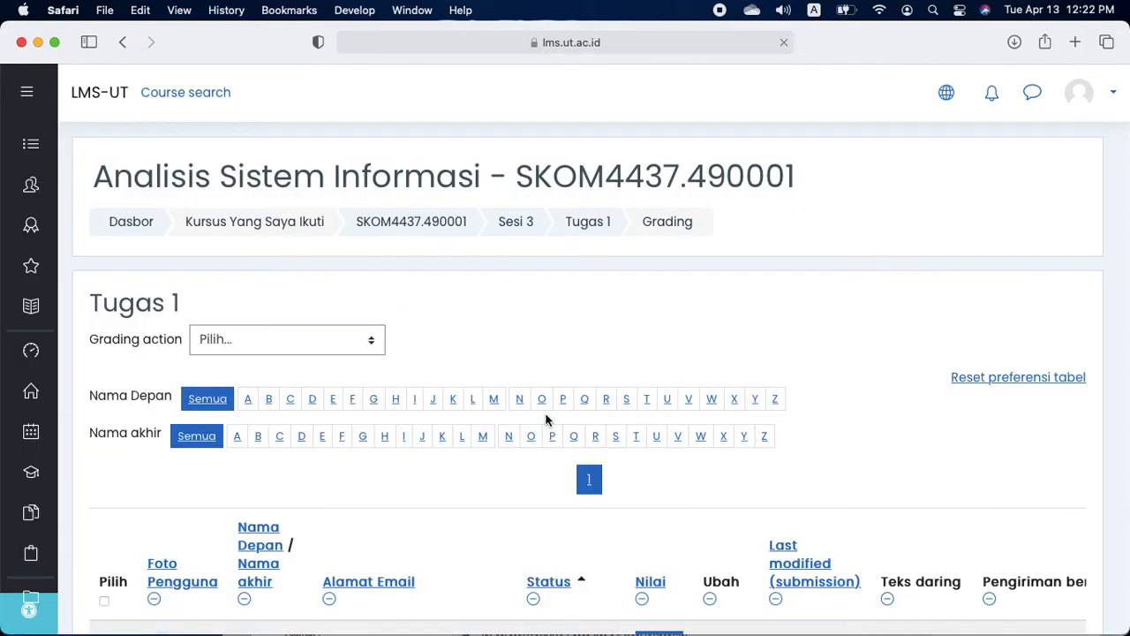
{"action": "scroll", "coordinate": [546, 420], "scroll_direction": "down", "scroll_amount": 3}
{"action": "scroll", "coordinate": [546, 420], "scroll_direction": "down", "scroll_amount": 2}
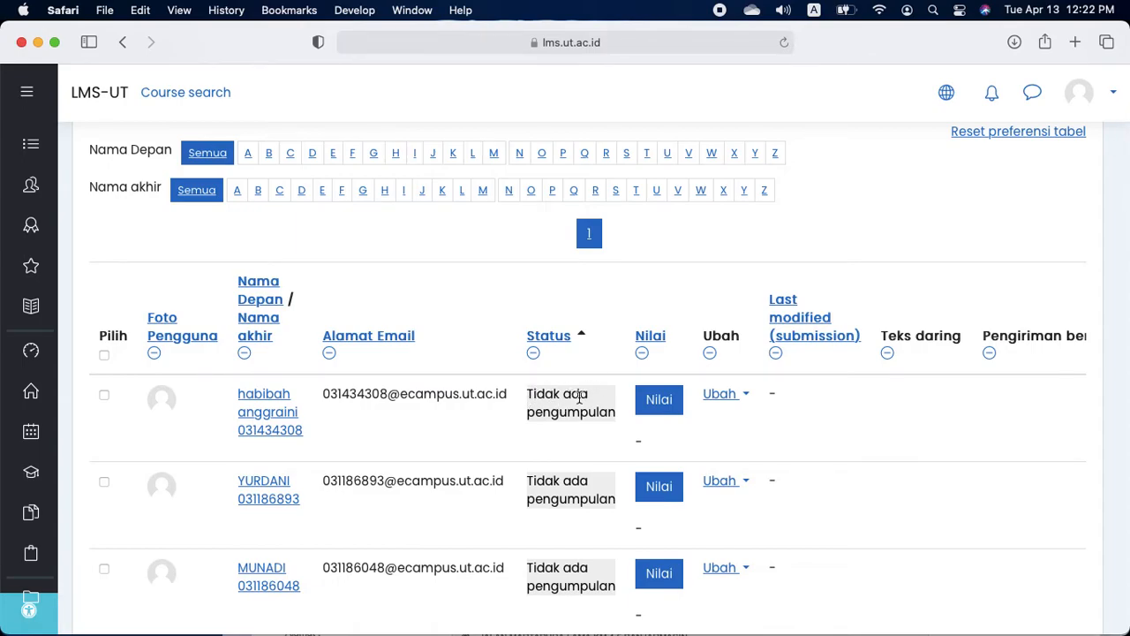
{"action": "scroll", "coordinate": [579, 397], "scroll_direction": "down", "scroll_amount": 20}
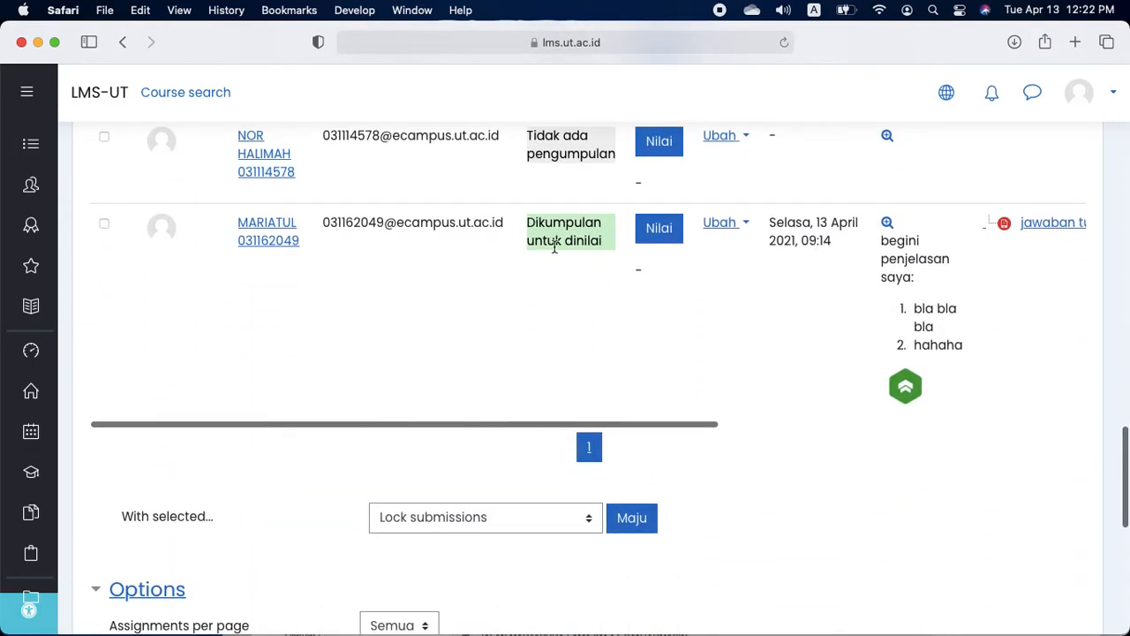
- Reverse the Status sort to descending order and review the submission statuses from the first row
{"action": "scroll", "coordinate": [576, 285], "scroll_direction": "up", "scroll_amount": 5}
{"action": "scroll", "coordinate": [575, 281], "scroll_direction": "up", "scroll_amount": 15}
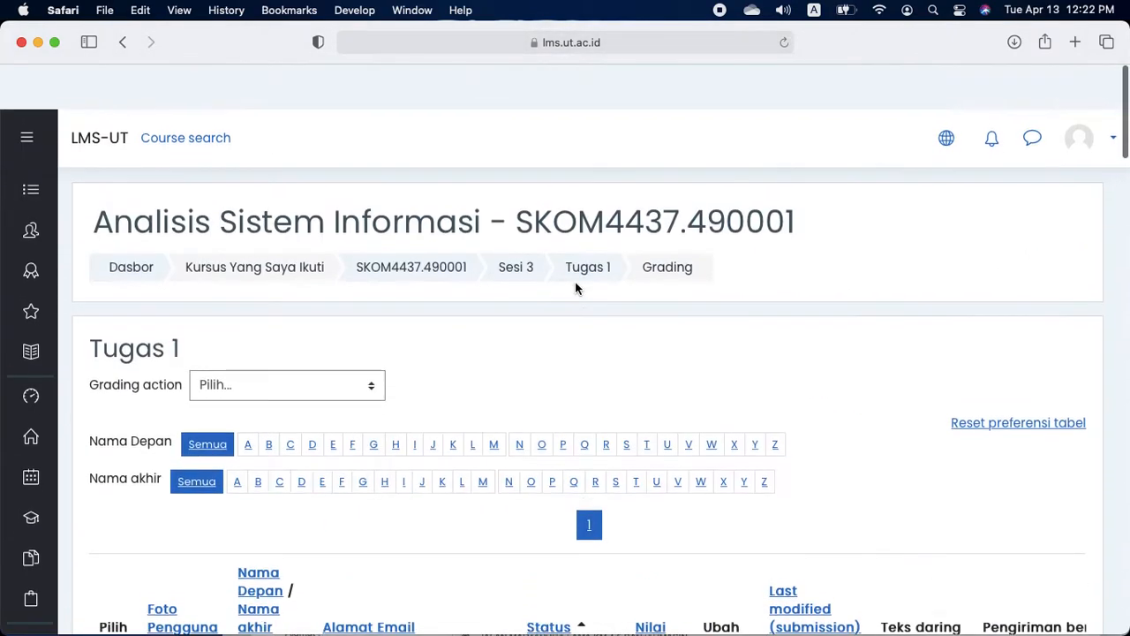
{"action": "scroll", "coordinate": [575, 280], "scroll_direction": "down", "scroll_amount": 2}
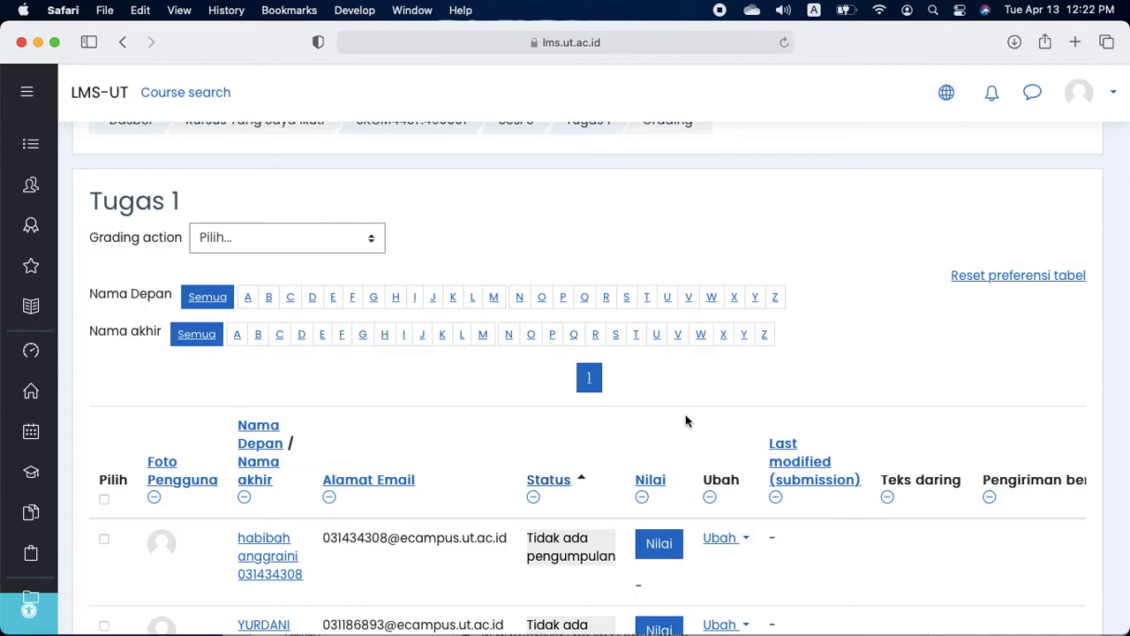
{"action": "scroll", "coordinate": [685, 414], "scroll_direction": "down", "scroll_amount": 2}
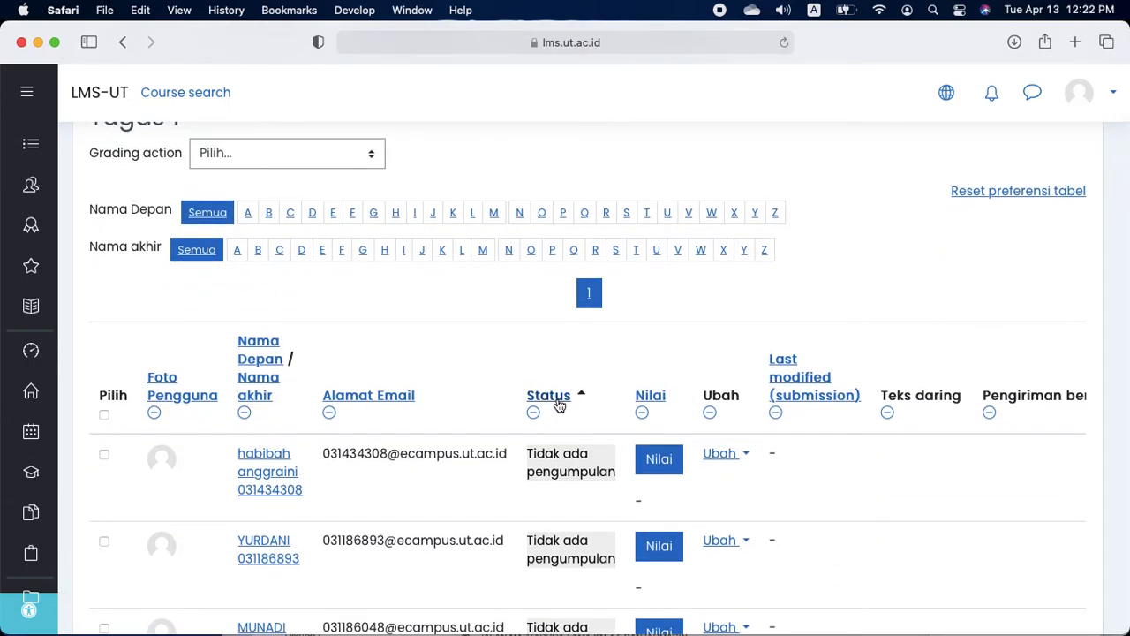
{"action": "left_click", "coordinate": [559, 405]}
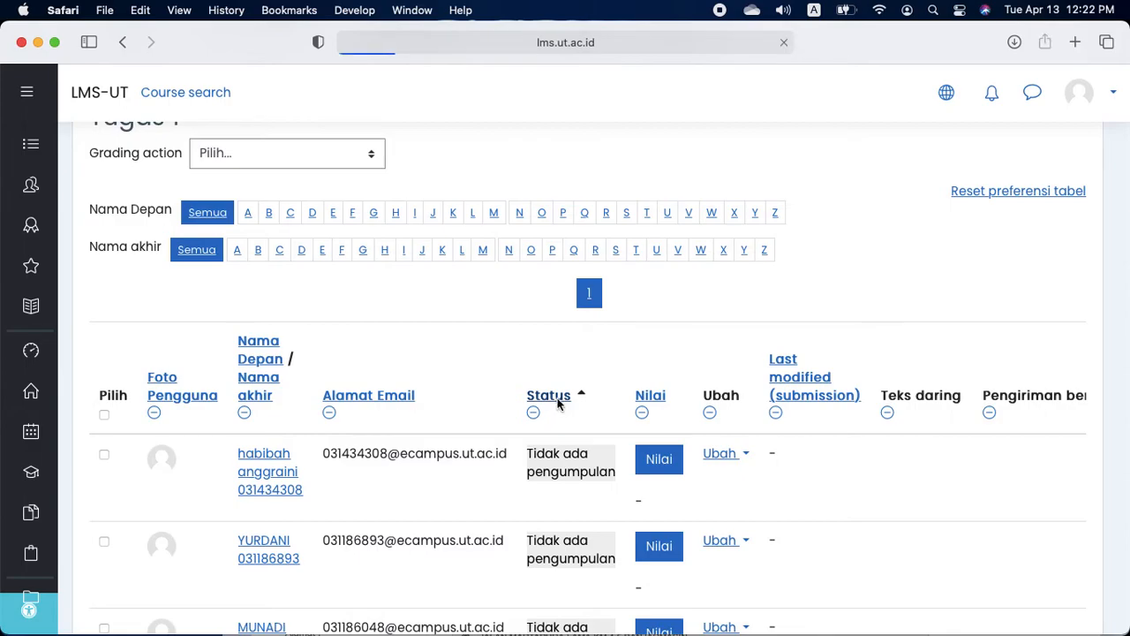
{"action": "scroll", "coordinate": [559, 405], "scroll_direction": "down", "scroll_amount": 5}
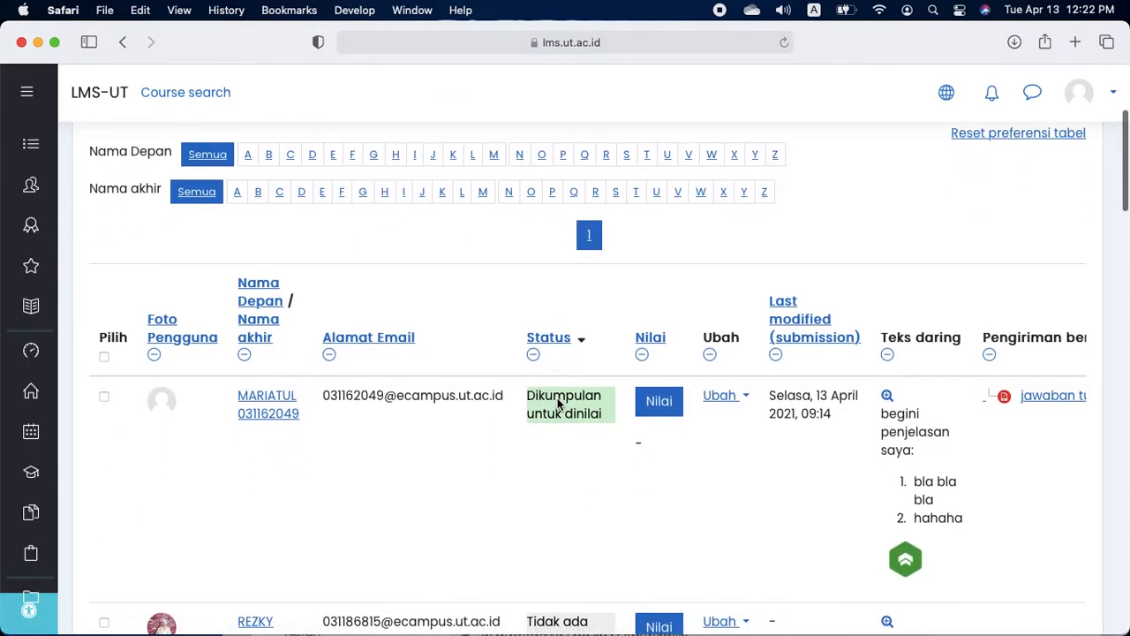
{"action": "scroll", "coordinate": [561, 398], "scroll_direction": "down", "scroll_amount": 1}
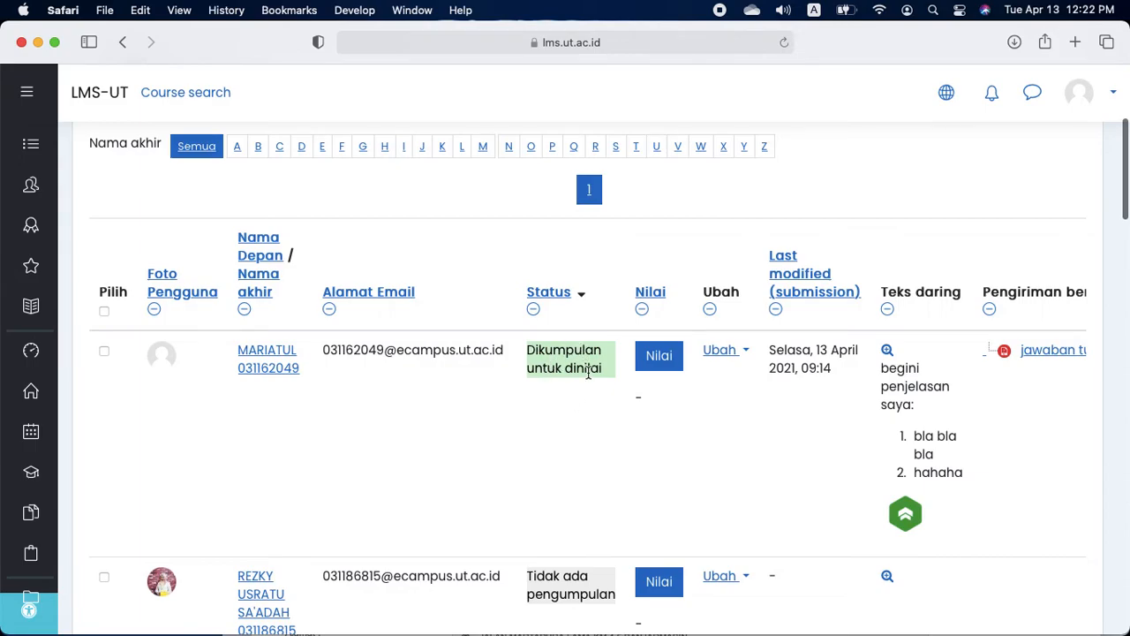
{"action": "scroll", "coordinate": [575, 401], "scroll_direction": "down", "scroll_amount": 3}
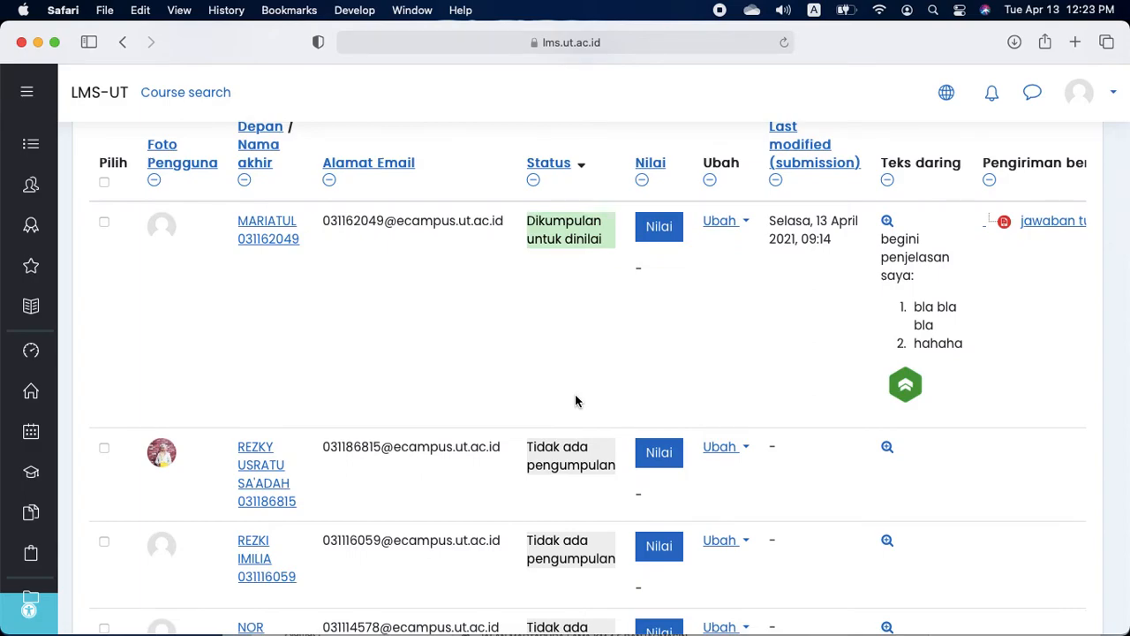
{"action": "scroll", "coordinate": [575, 401], "scroll_direction": "down", "scroll_amount": 2}
{"action": "scroll", "coordinate": [575, 396], "scroll_direction": "up", "scroll_amount": 2}
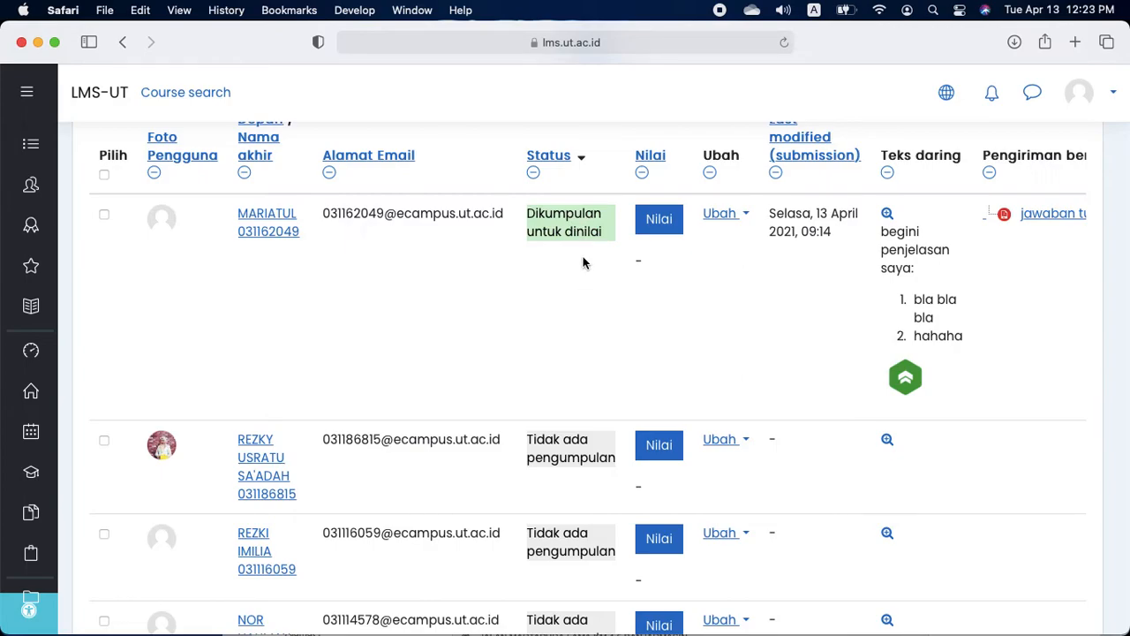
- View the full Teks daring answer of the student who submitted, and return to the grading table
{"action": "scroll", "coordinate": [587, 269], "scroll_direction": "right", "scroll_amount": 3}
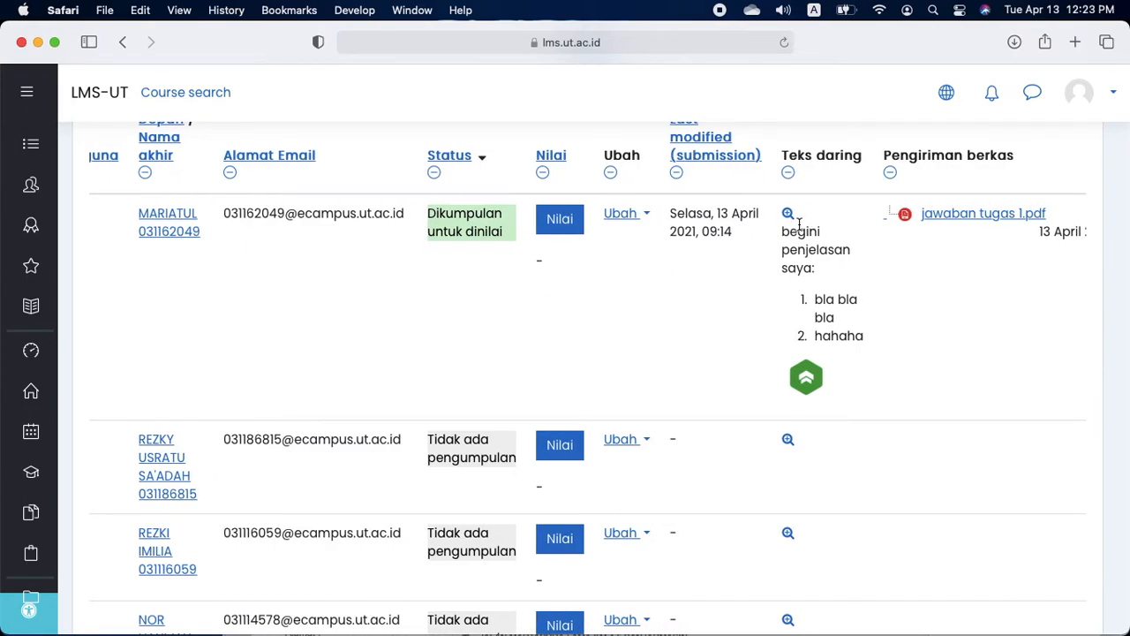
{"action": "left_click", "coordinate": [789, 214]}
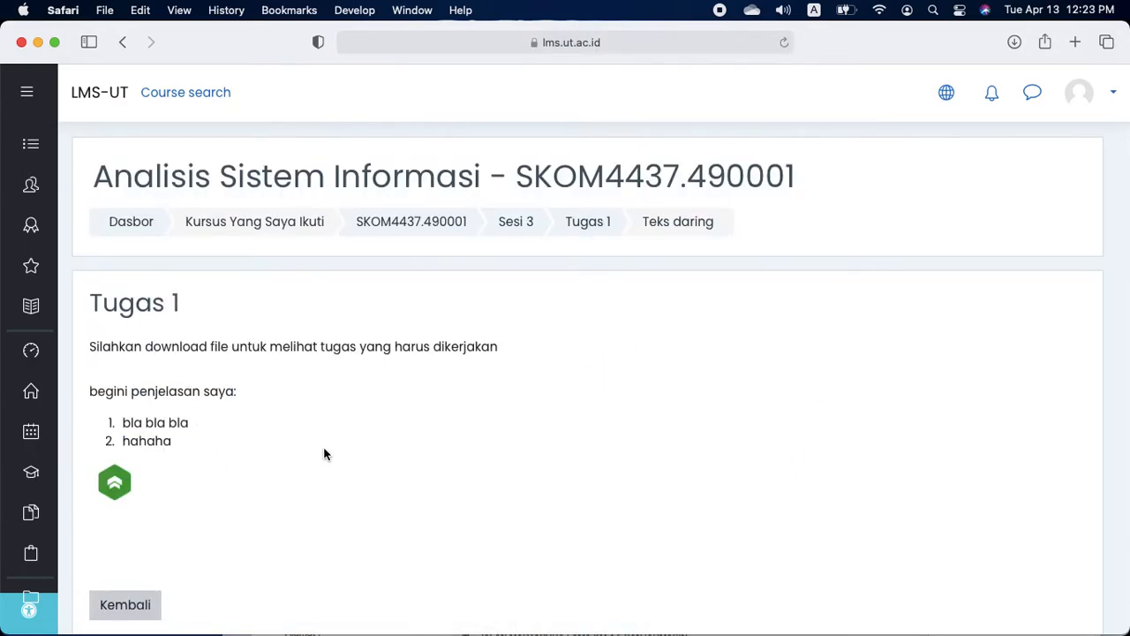
{"action": "scroll", "coordinate": [323, 446], "scroll_direction": "left", "scroll_amount": 5}
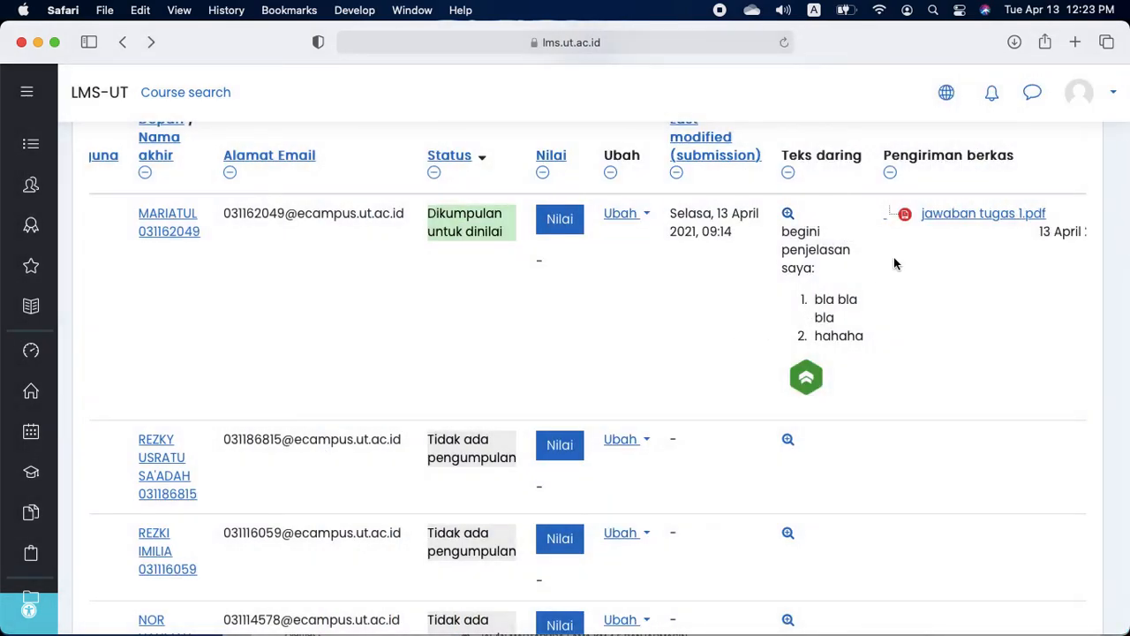
- Examine the Pengiriman berkas column and the attached file jawaban tugas 1.pdf in the submitted student's row
{"action": "scroll", "coordinate": [851, 304], "scroll_direction": "right", "scroll_amount": 5}
{"action": "scroll", "coordinate": [850, 307], "scroll_direction": "right", "scroll_amount": 3}
{"action": "scroll", "coordinate": [850, 306], "scroll_direction": "left", "scroll_amount": 10}
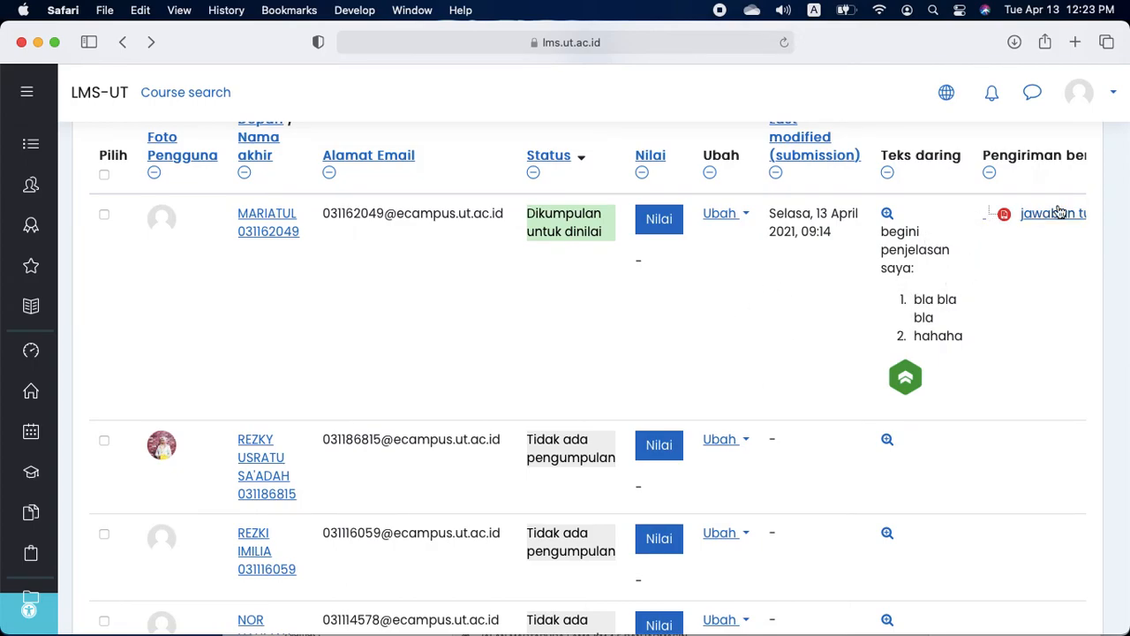
{"action": "scroll", "coordinate": [985, 290], "scroll_direction": "right", "scroll_amount": 3}
{"action": "scroll", "coordinate": [983, 291], "scroll_direction": "right", "scroll_amount": 2}
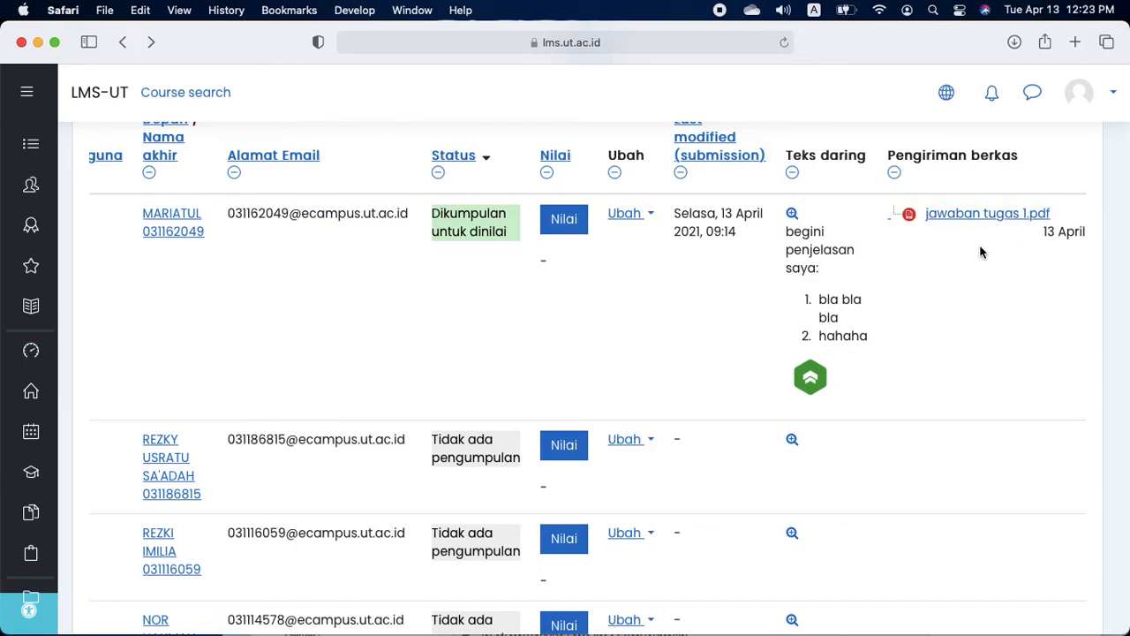
{"action": "scroll", "coordinate": [980, 253], "scroll_direction": "left", "scroll_amount": 3}
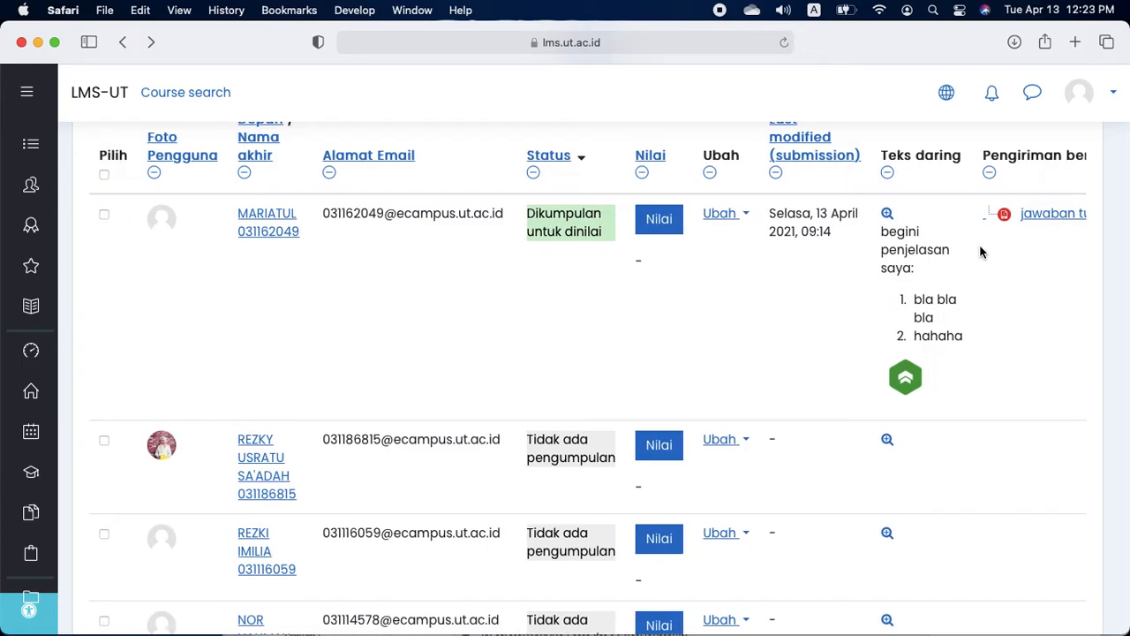
- Open the grading page of the student who submitted, and examine the online answer and the first page of the attached PDF
{"action": "left_click", "coordinate": [674, 228]}
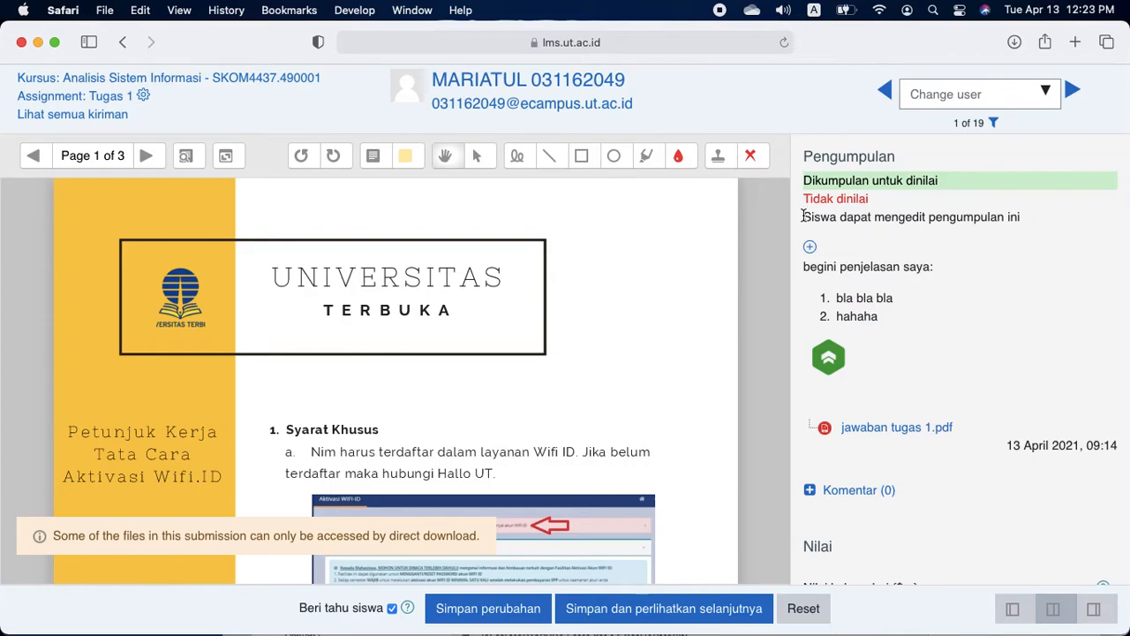
{"action": "left_click_drag", "start_coordinate": [804, 217], "coordinate": [944, 364]}
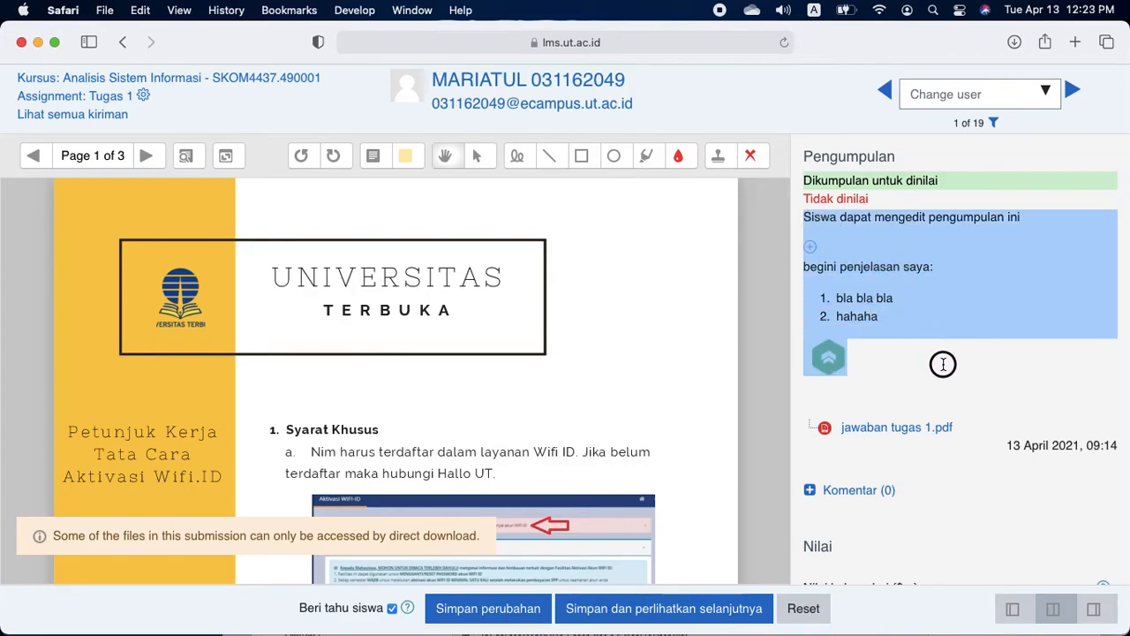
{"action": "left_click", "coordinate": [943, 364]}
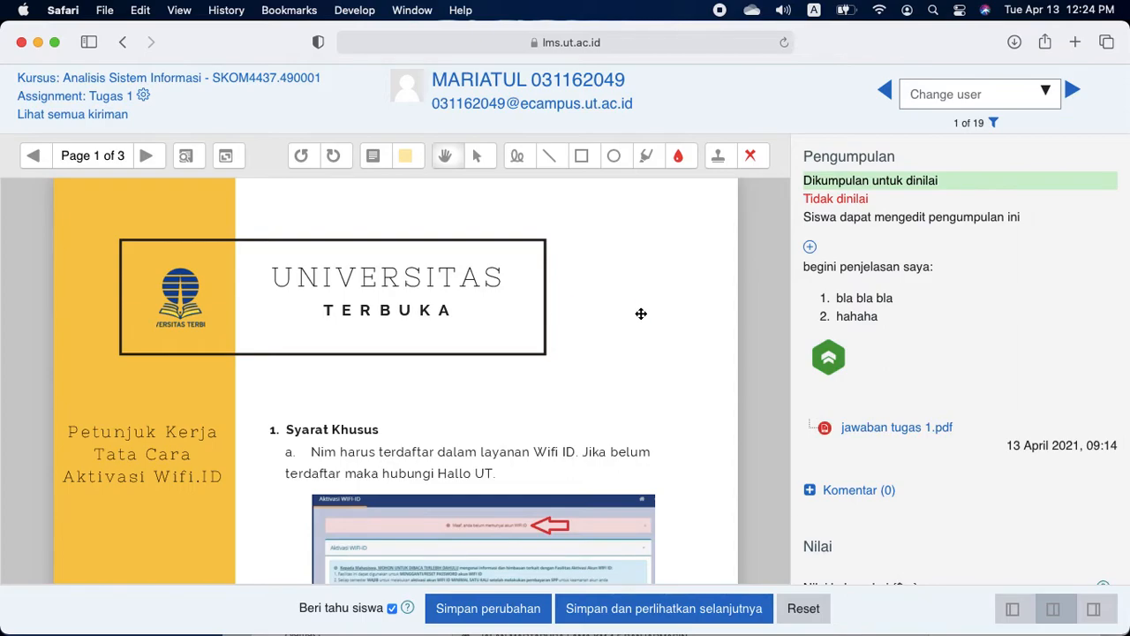
{"action": "scroll", "coordinate": [863, 322], "scroll_direction": "down", "scroll_amount": 2}
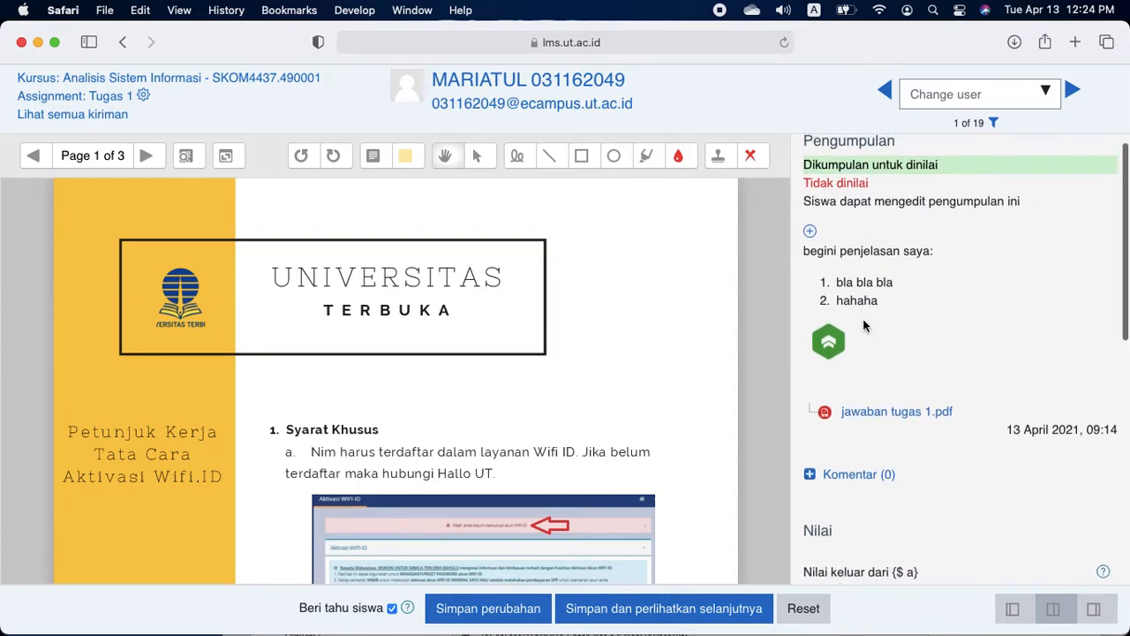
{"action": "scroll", "coordinate": [863, 318], "scroll_direction": "up", "scroll_amount": 2}
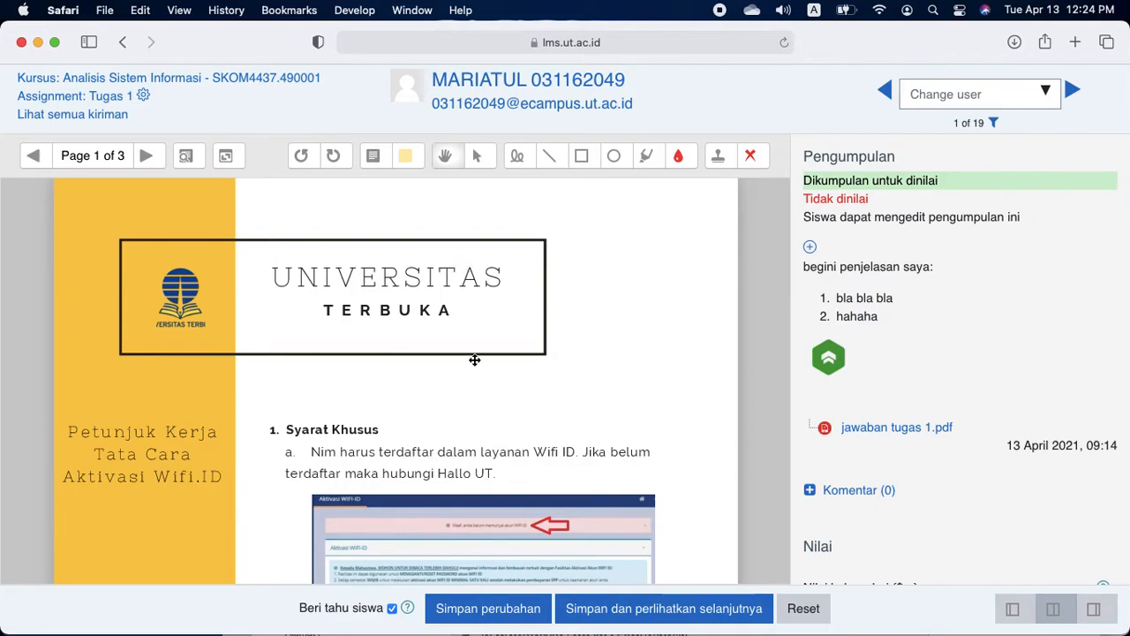
{"action": "scroll", "coordinate": [378, 368], "scroll_direction": "down", "scroll_amount": 2}
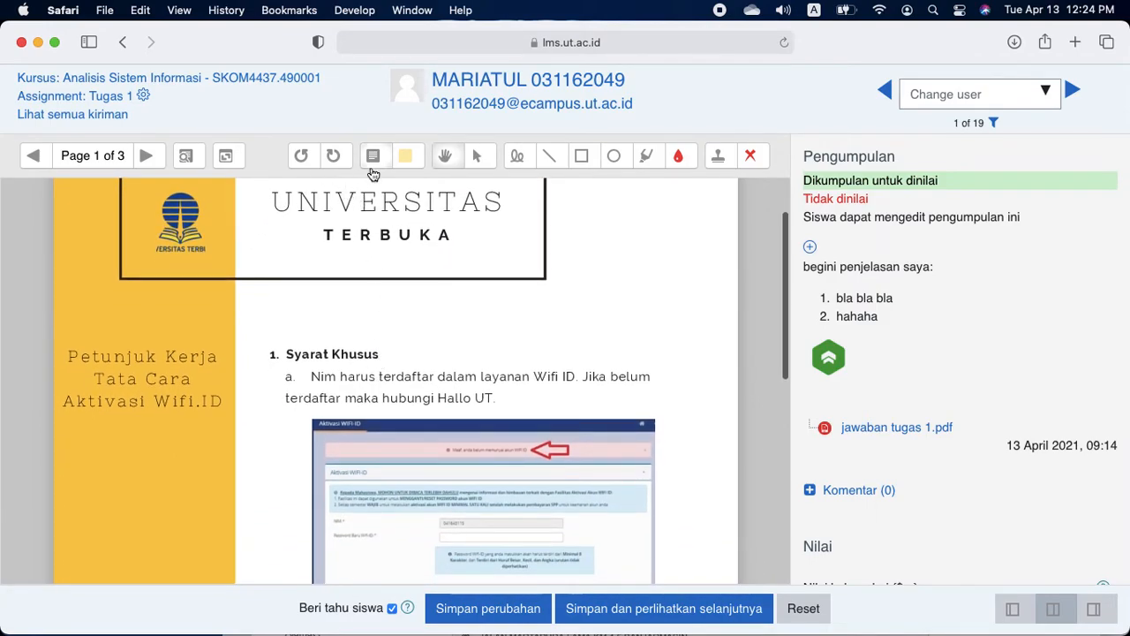
{"action": "scroll", "coordinate": [361, 292], "scroll_direction": "up", "scroll_amount": 2}
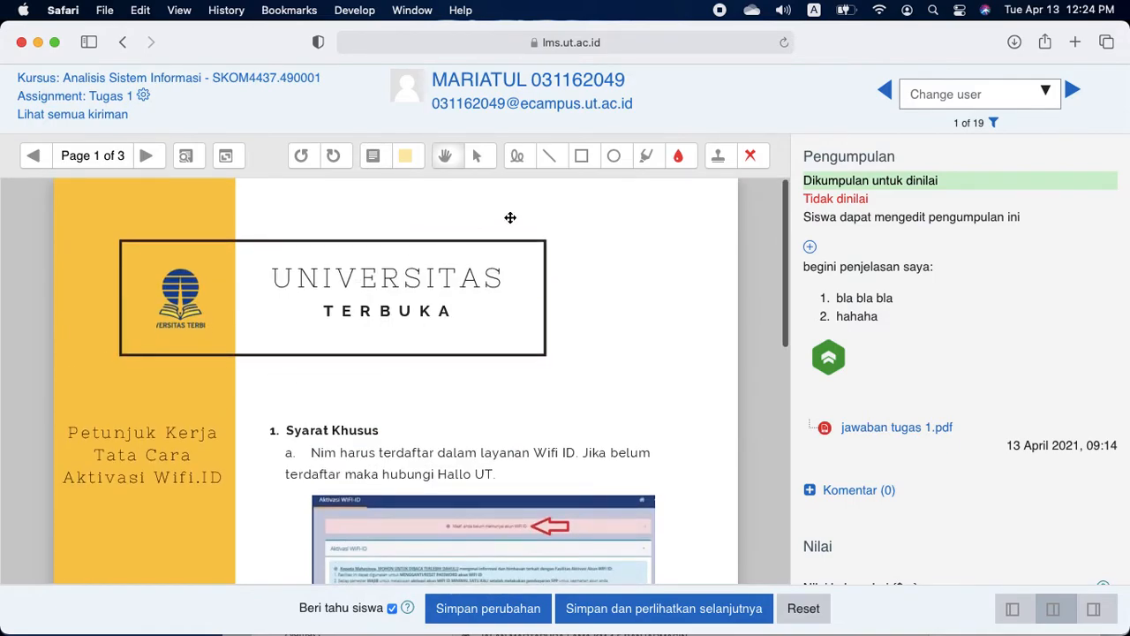
- Highlight "dalam layanan Wifi ID" in red and "belum" in yellow in item a under Syarat Khusus
{"action": "scroll", "coordinate": [432, 403], "scroll_direction": "down", "scroll_amount": 2}
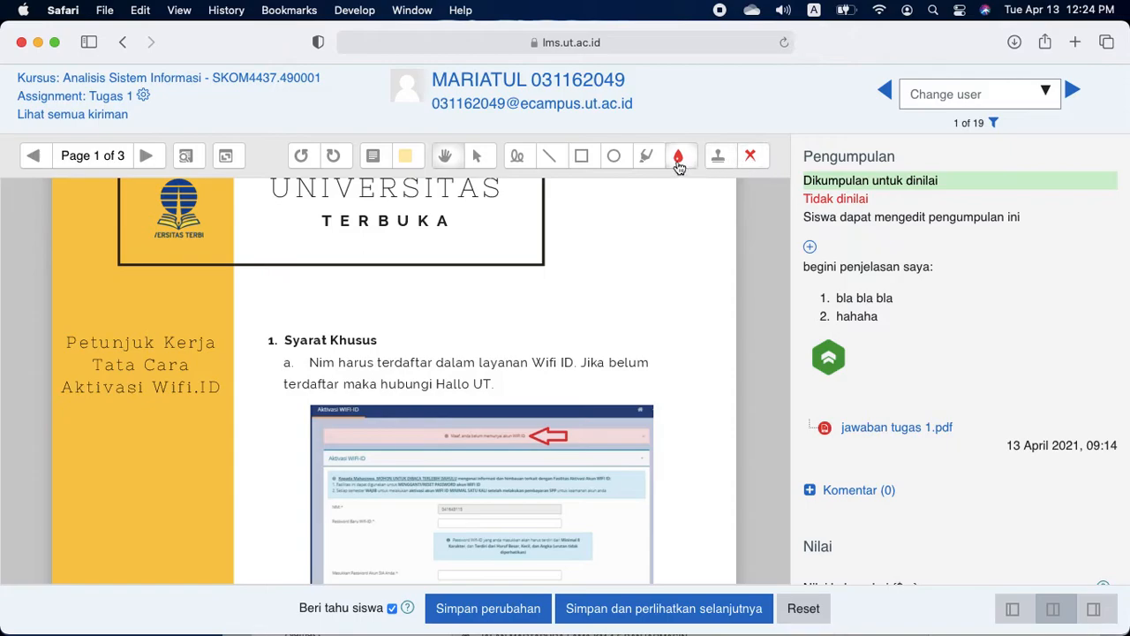
{"action": "left_click", "coordinate": [650, 165]}
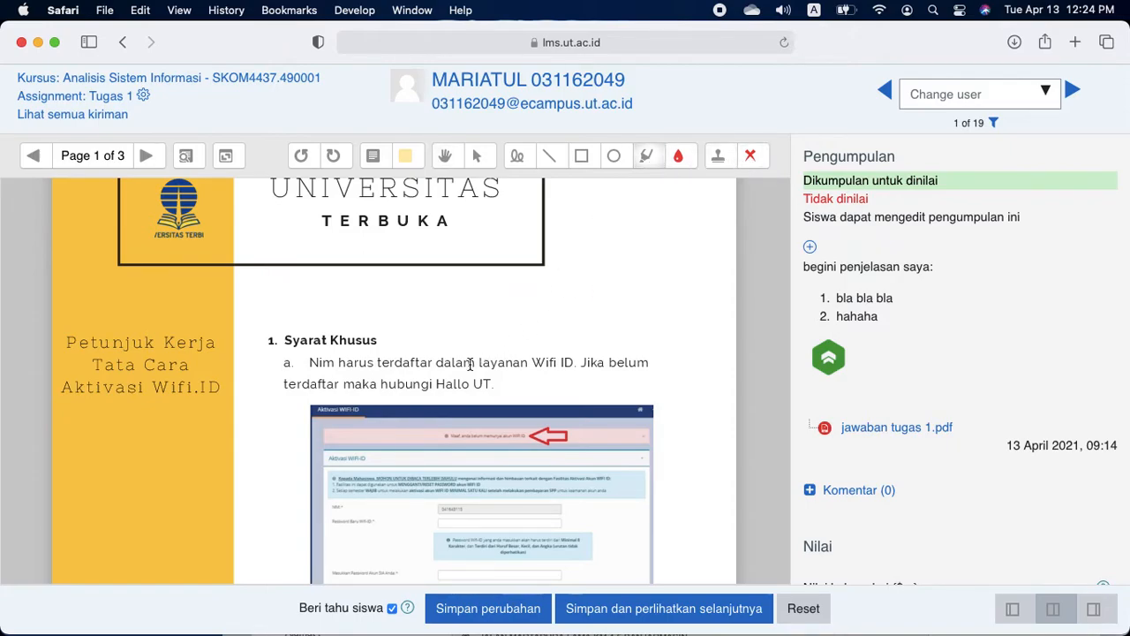
{"action": "left_click_drag", "start_coordinate": [439, 362], "coordinate": [575, 363]}
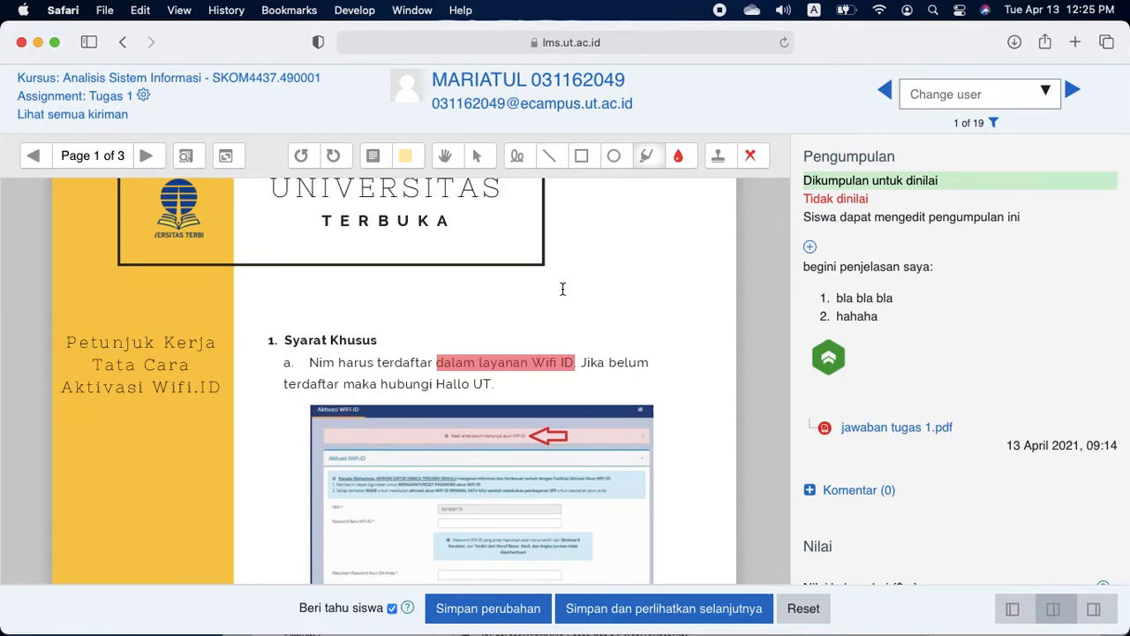
{"action": "left_click", "coordinate": [678, 157]}
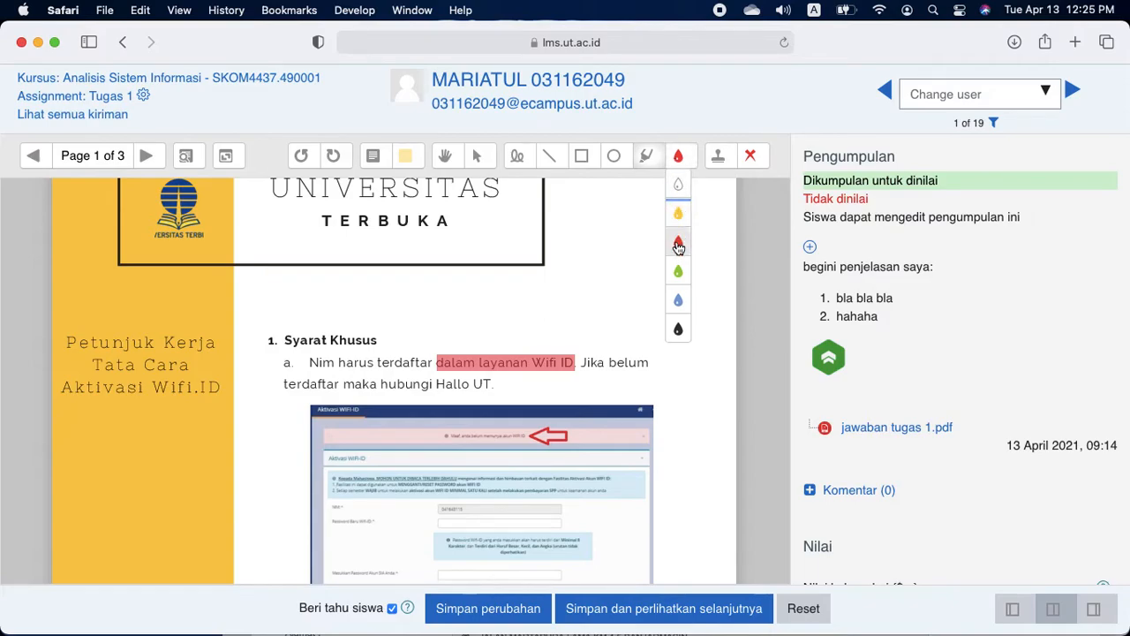
{"action": "left_click", "coordinate": [678, 215]}
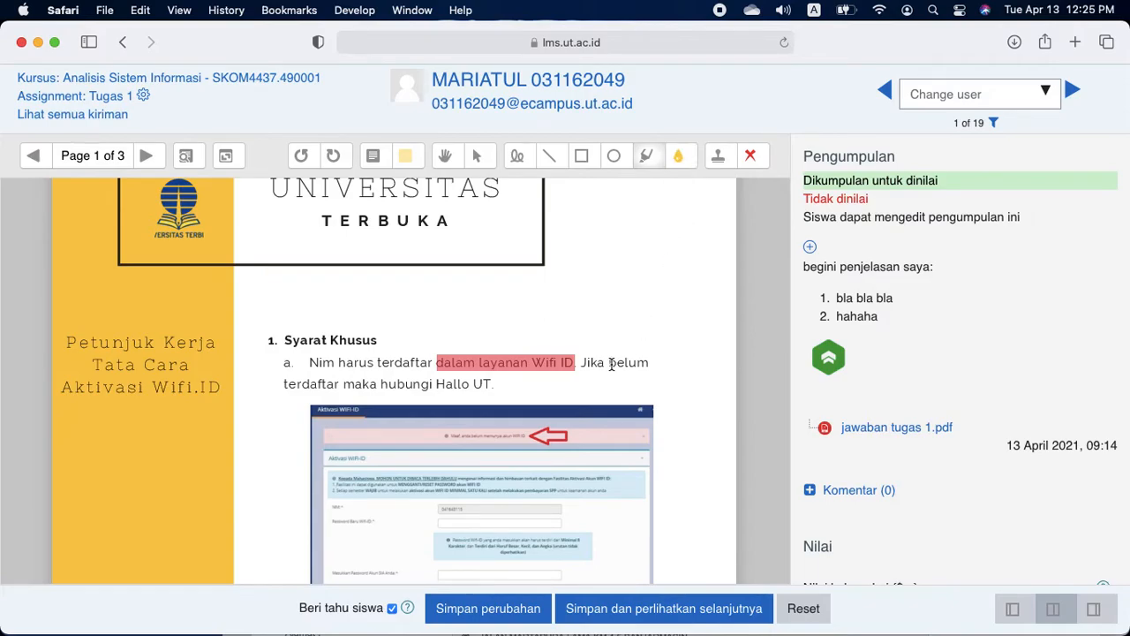
{"action": "left_click_drag", "start_coordinate": [610, 363], "coordinate": [656, 362]}
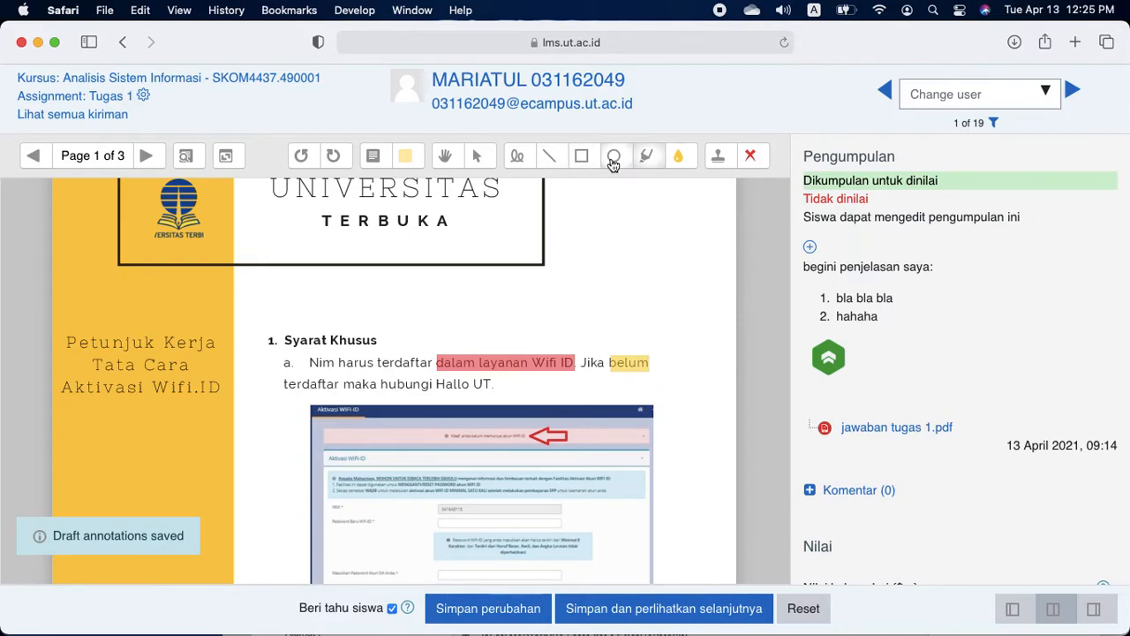
- Draw a yellow freehand arrow pointing to the red-highlighted phrase and handwrite "SALAH" at its tail
{"action": "left_click", "coordinate": [551, 164]}
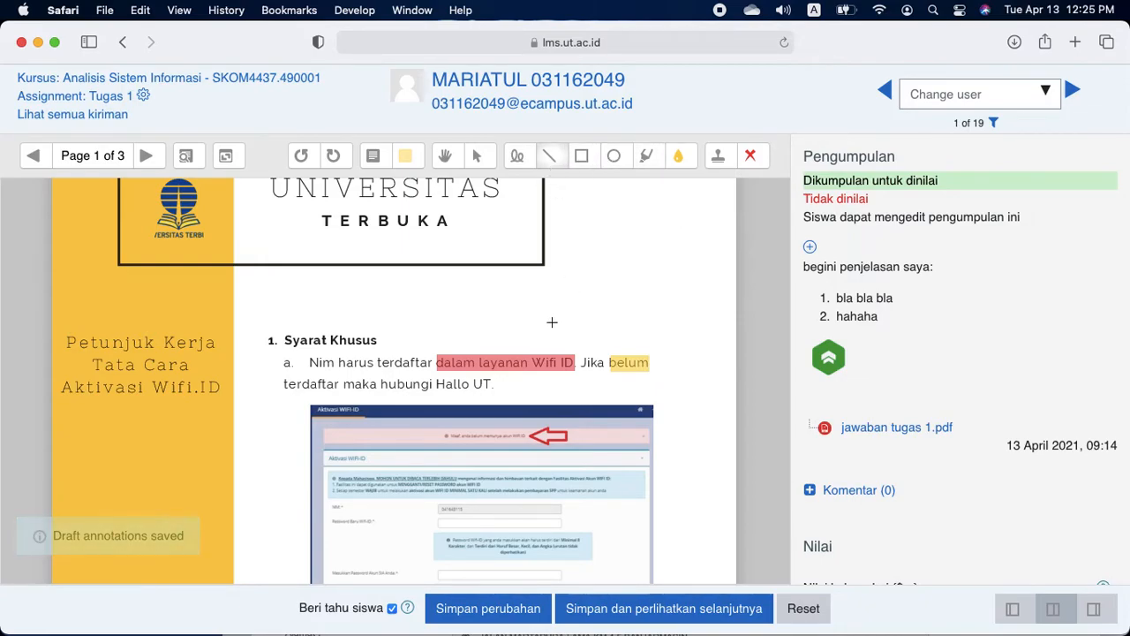
{"action": "left_click", "coordinate": [518, 157]}
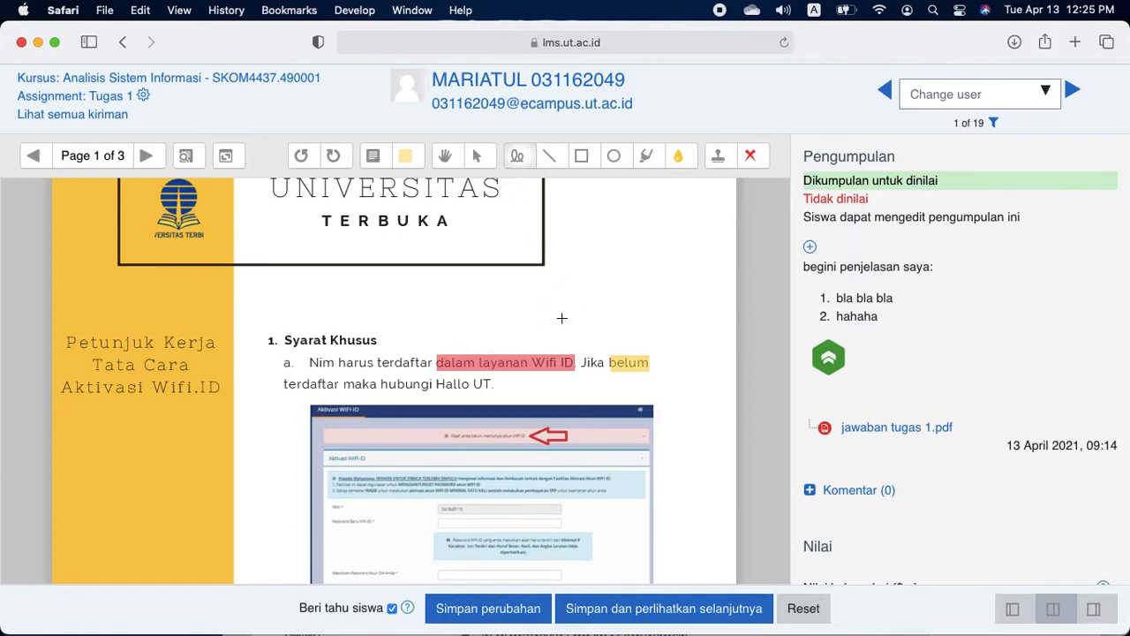
{"action": "left_click_drag", "start_coordinate": [593, 270], "coordinate": [538, 345]}
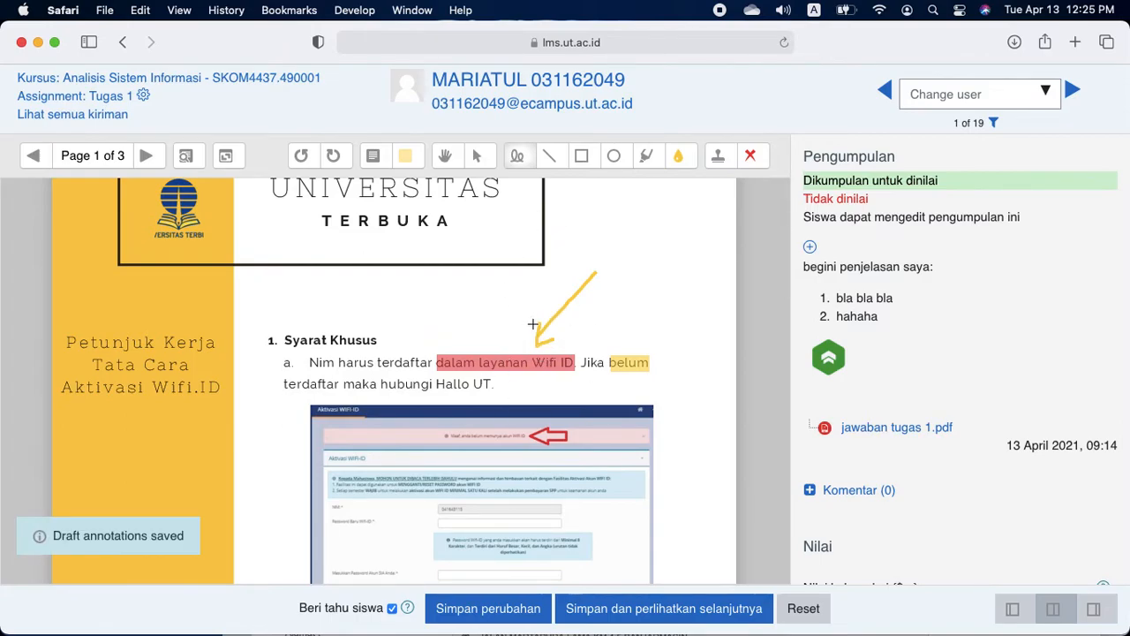
{"action": "mouse_move", "coordinate": [614, 249]}
{"action": "left_mouse_down"}
{"action": "mouse_move", "coordinate": [639, 247]}
{"action": "mouse_move", "coordinate": [631, 274]}
{"action": "mouse_move", "coordinate": [648, 247]}
{"action": "mouse_move", "coordinate": [647, 279]}
{"action": "mouse_move", "coordinate": [656, 258]}
{"action": "mouse_move", "coordinate": [660, 279]}
{"action": "mouse_move", "coordinate": [678, 236]}
{"action": "mouse_move", "coordinate": [679, 279]}
{"action": "left_mouse_up"}
{"action": "mouse_move", "coordinate": [678, 237]}
{"action": "left_mouse_down"}
{"action": "mouse_move", "coordinate": [696, 255]}
{"action": "mouse_move", "coordinate": [681, 253]}
{"action": "mouse_move", "coordinate": [710, 259]}
{"action": "mouse_move", "coordinate": [721, 227]}
{"action": "mouse_move", "coordinate": [721, 251]}
{"action": "left_mouse_up"}
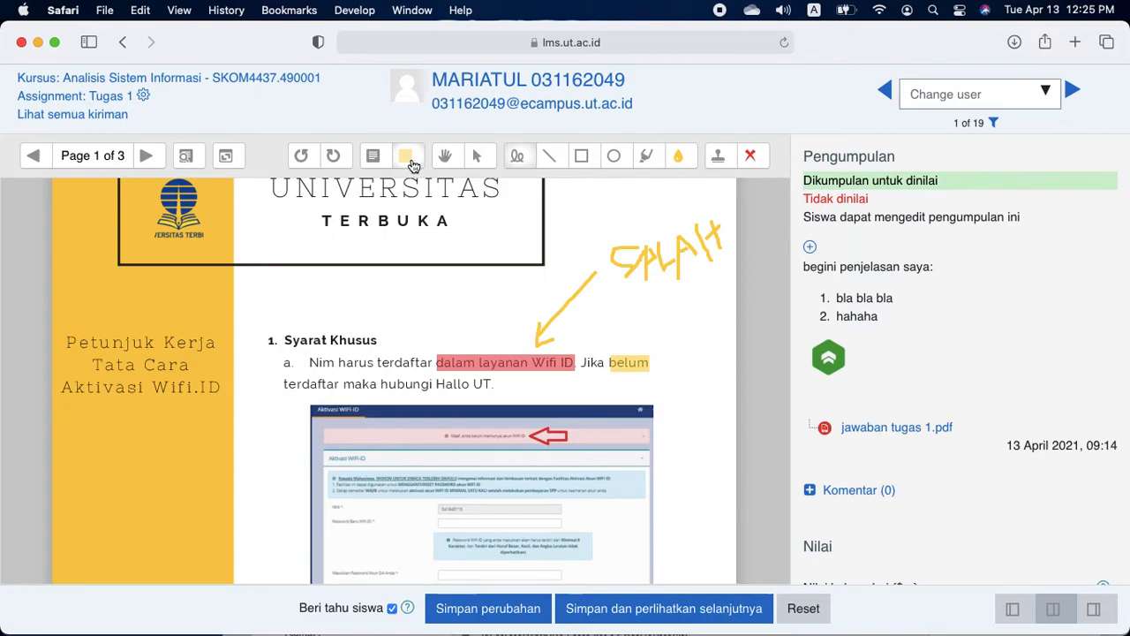
- Stamp a red cross on the Aktivasi WIFI-ID screenshot and a green check mark beside the Syarat Khusus heading
{"action": "left_click", "coordinate": [718, 156]}
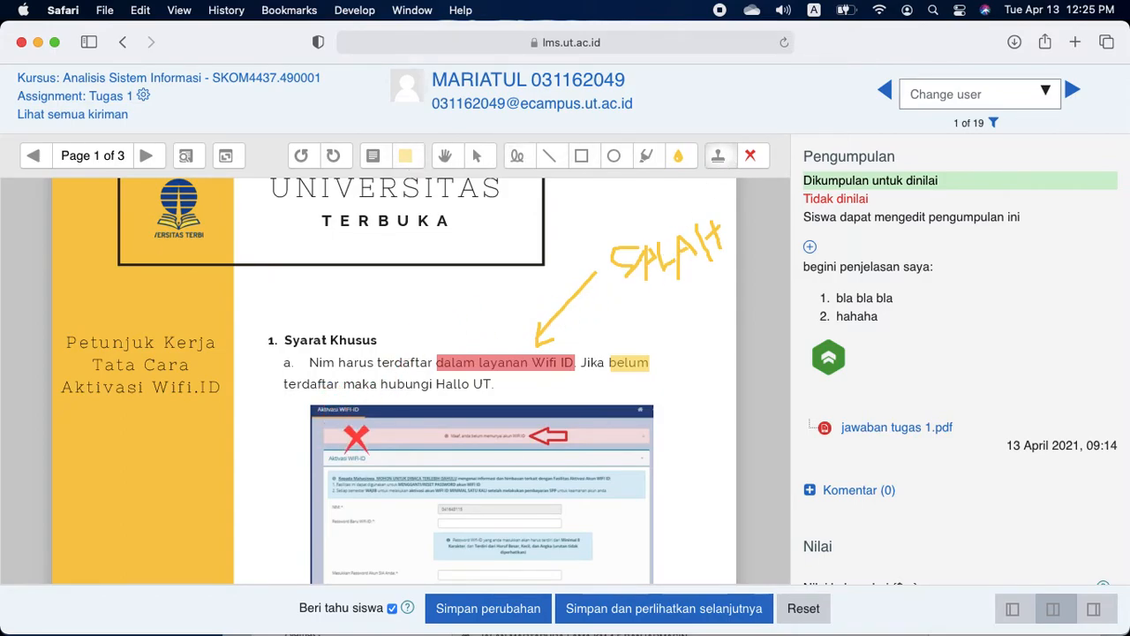
{"action": "left_click", "coordinate": [398, 468]}
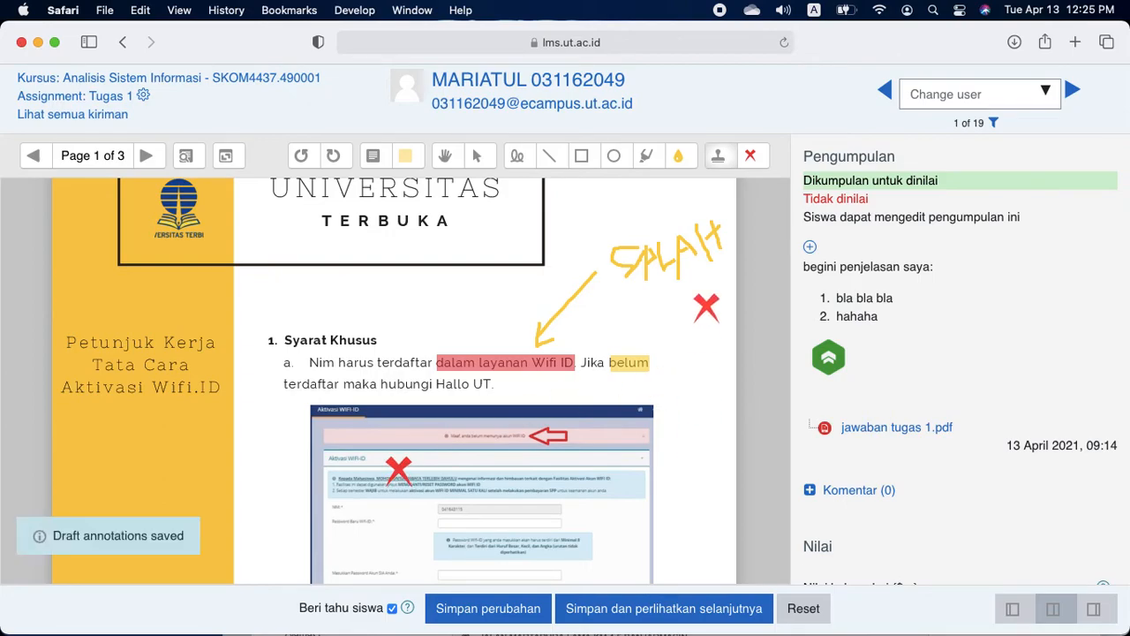
{"action": "left_click", "coordinate": [751, 159]}
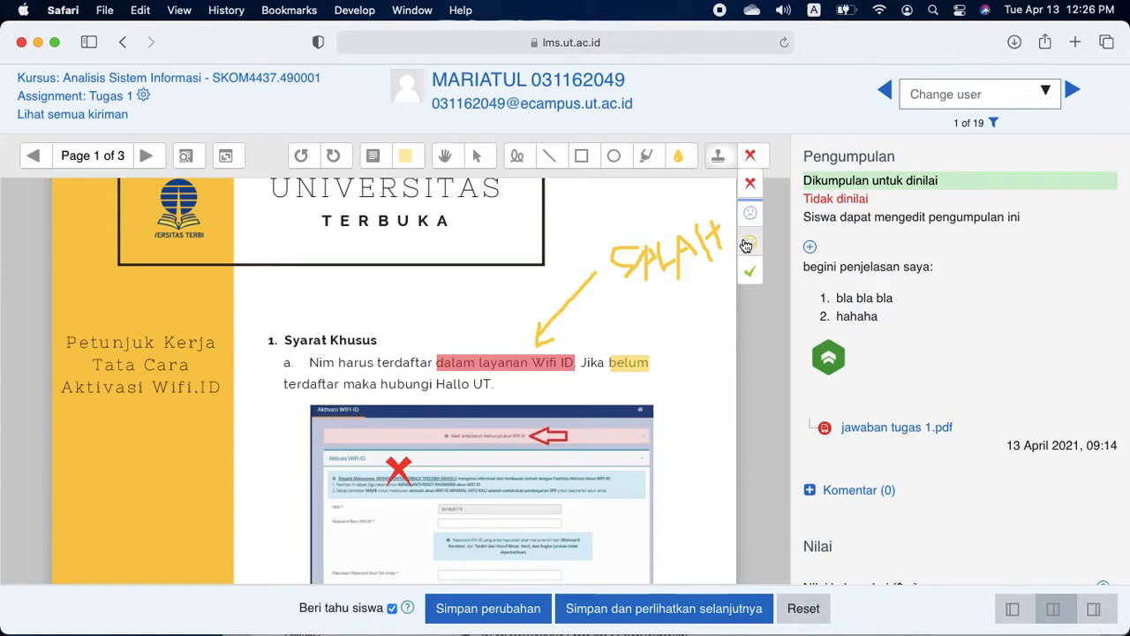
{"action": "left_click", "coordinate": [750, 272]}
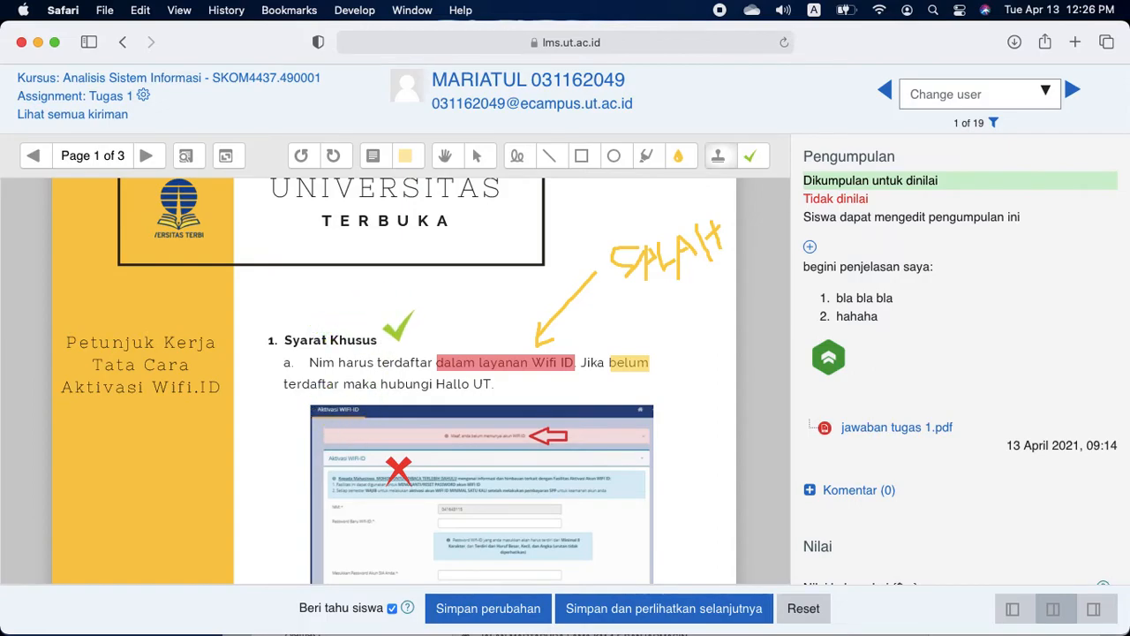
{"action": "left_click", "coordinate": [397, 325]}
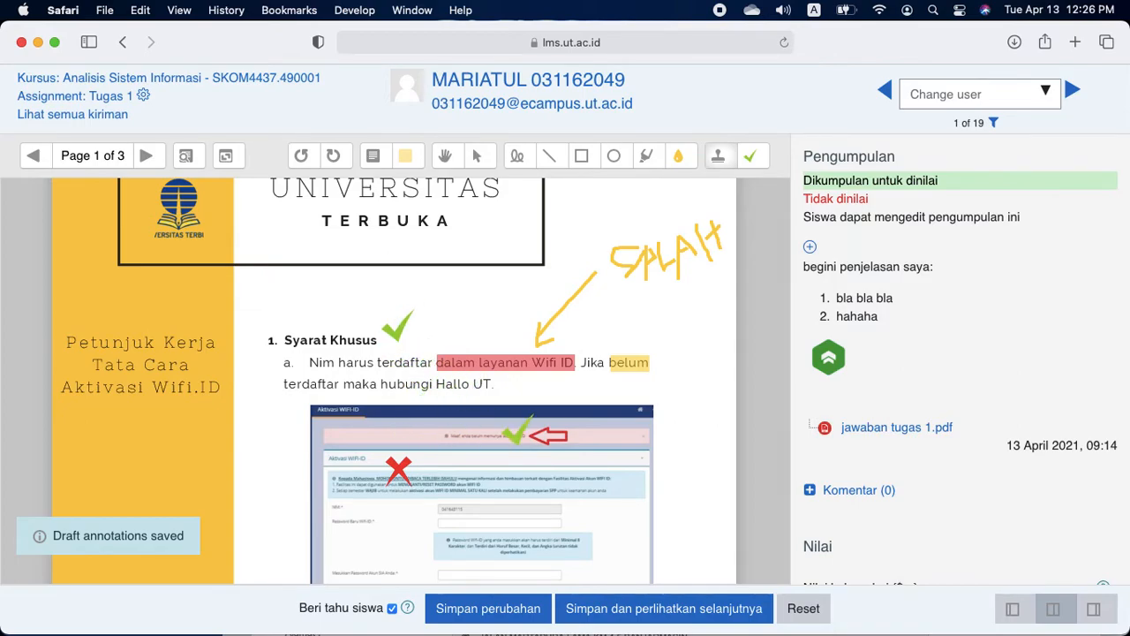
{"action": "scroll", "coordinate": [517, 431], "scroll_direction": "down", "scroll_amount": 3}
{"action": "scroll", "coordinate": [517, 431], "scroll_direction": "down", "scroll_amount": 7}
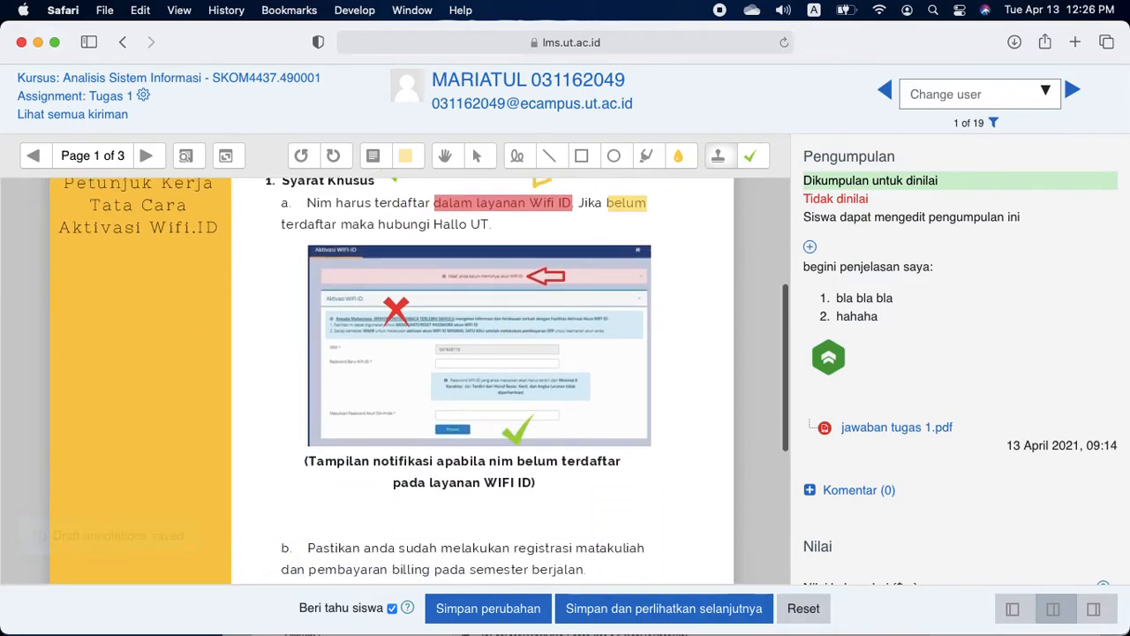
{"action": "scroll", "coordinate": [517, 431], "scroll_direction": "down", "scroll_amount": 3}
{"action": "scroll", "coordinate": [517, 431], "scroll_direction": "up", "scroll_amount": 15}
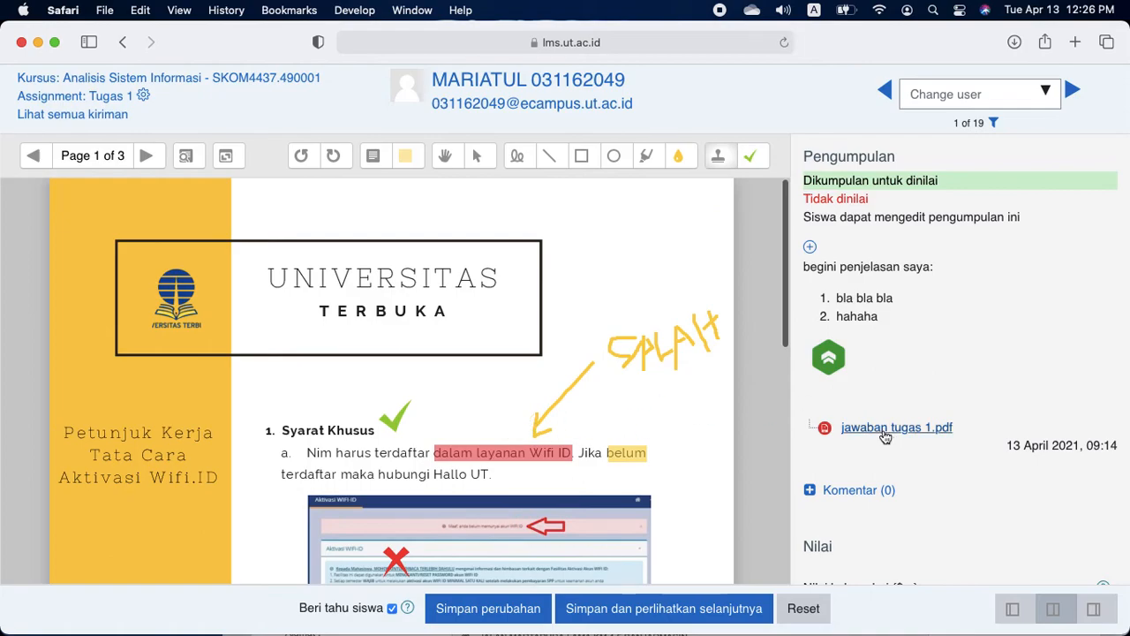
- Enter the feedback comment "itu ada yang salah ya, sudah saya tandai dengan stabilo warna kuning."
{"action": "scroll", "coordinate": [888, 441], "scroll_direction": "down", "scroll_amount": 4}
{"action": "scroll", "coordinate": [888, 441], "scroll_direction": "down", "scroll_amount": 7}
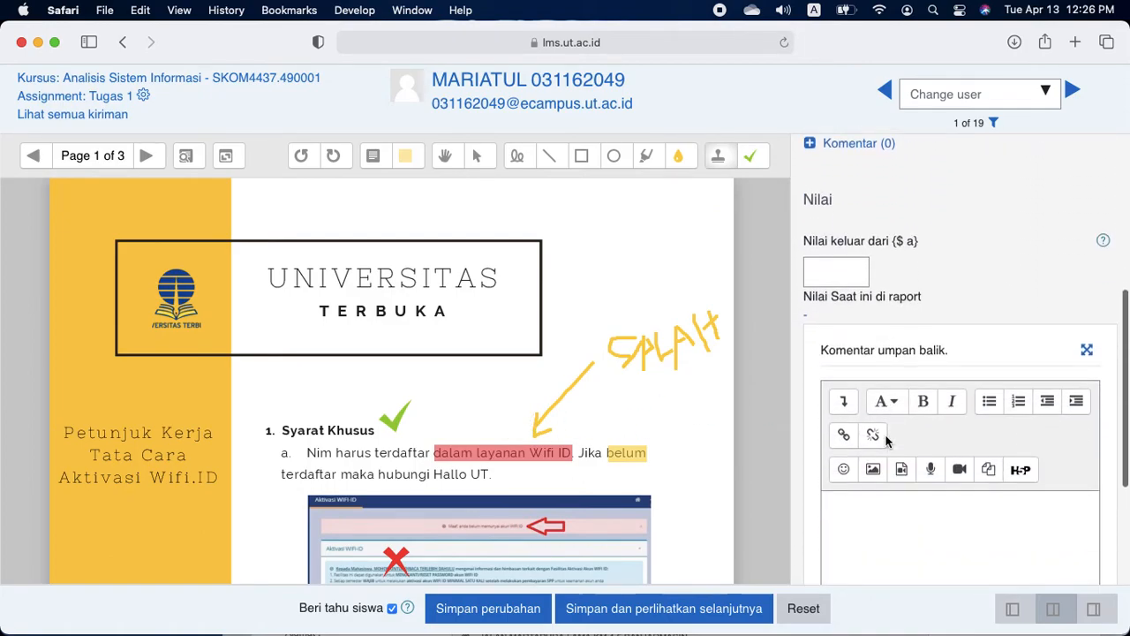
{"action": "left_click", "coordinate": [887, 436]}
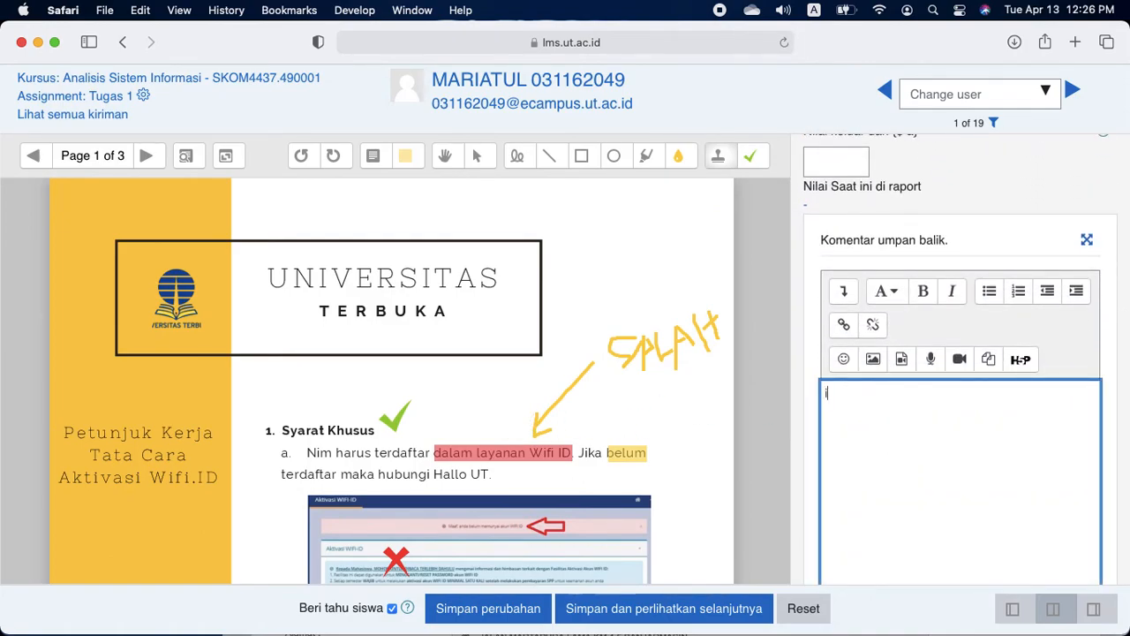
{"action": "type", "text": "itu ada yang salah ya"}
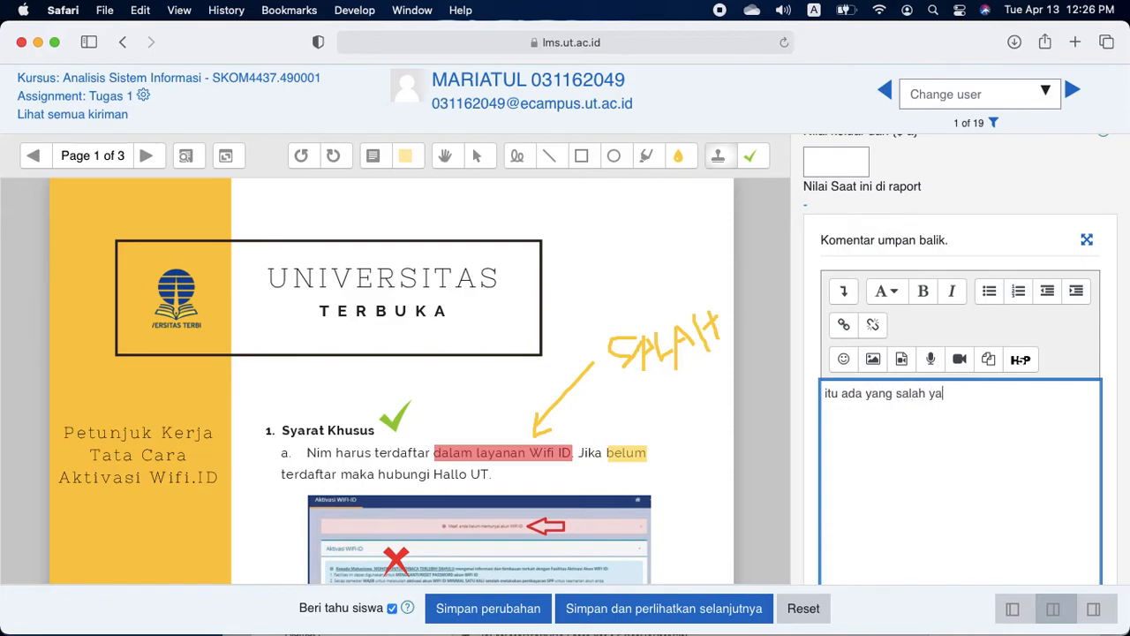
{"action": "type", "text": ", sudah saya tandai dengan stabilo warna"}
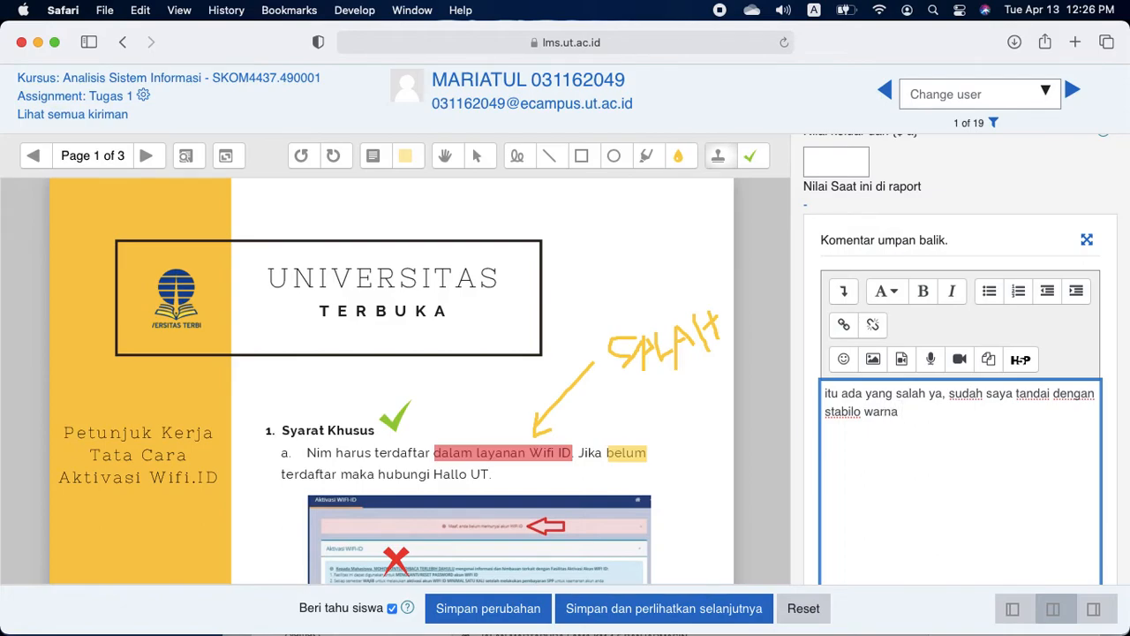
{"action": "type", "text": "kuning."}
- Set the submission's grade under Nilai to 70
{"action": "scroll", "coordinate": [895, 457], "scroll_direction": "up", "scroll_amount": 4}
{"action": "scroll", "coordinate": [851, 326], "scroll_direction": "down", "scroll_amount": 1}
{"action": "scroll", "coordinate": [852, 326], "scroll_direction": "up", "scroll_amount": 1}
{"action": "left_click", "coordinate": [840, 302]}
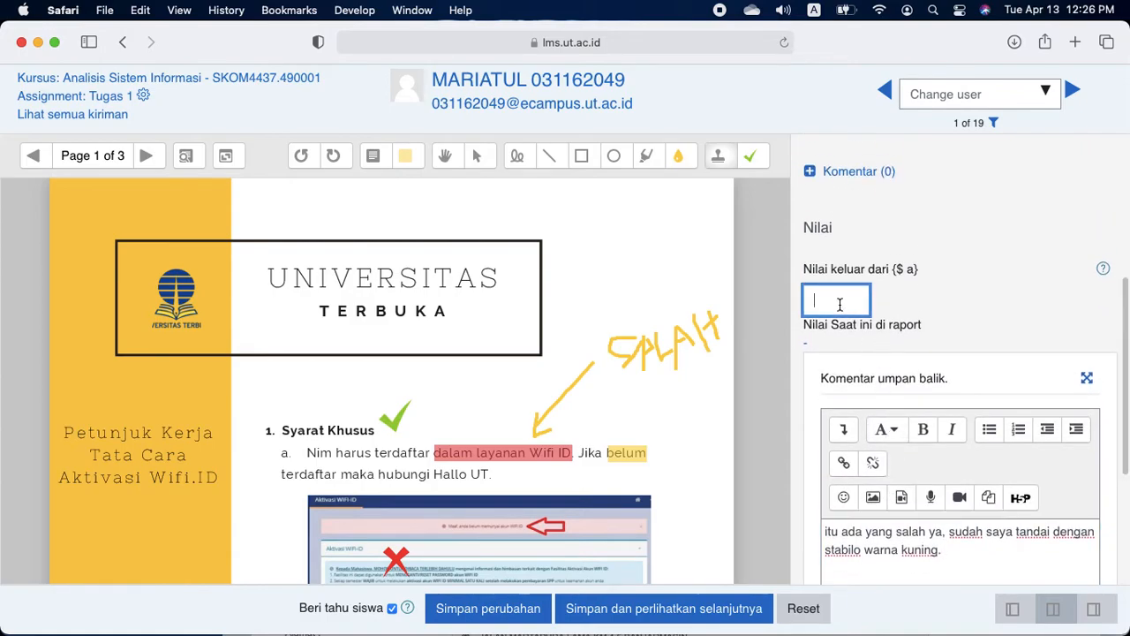
{"action": "type", "text": "70"}
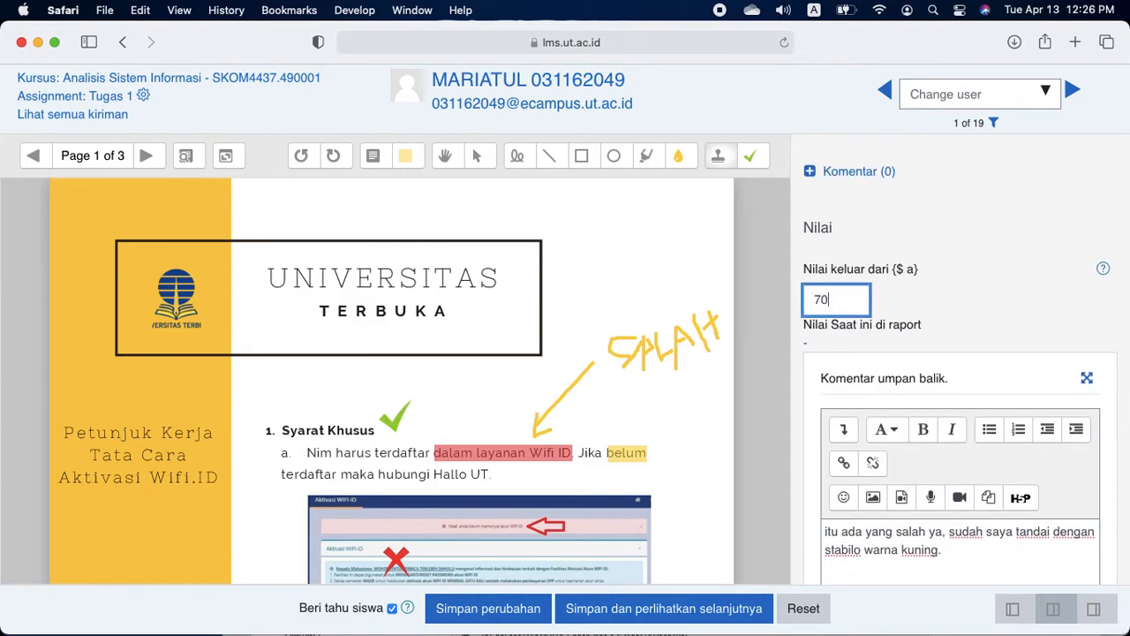
- Append "akhirnya anda cuma dapet nilai seperti yang tertera" to the feedback comment and check it against the entered grade
{"action": "scroll", "coordinate": [923, 274], "scroll_direction": "down", "scroll_amount": 3}
{"action": "left_click", "coordinate": [971, 426]}
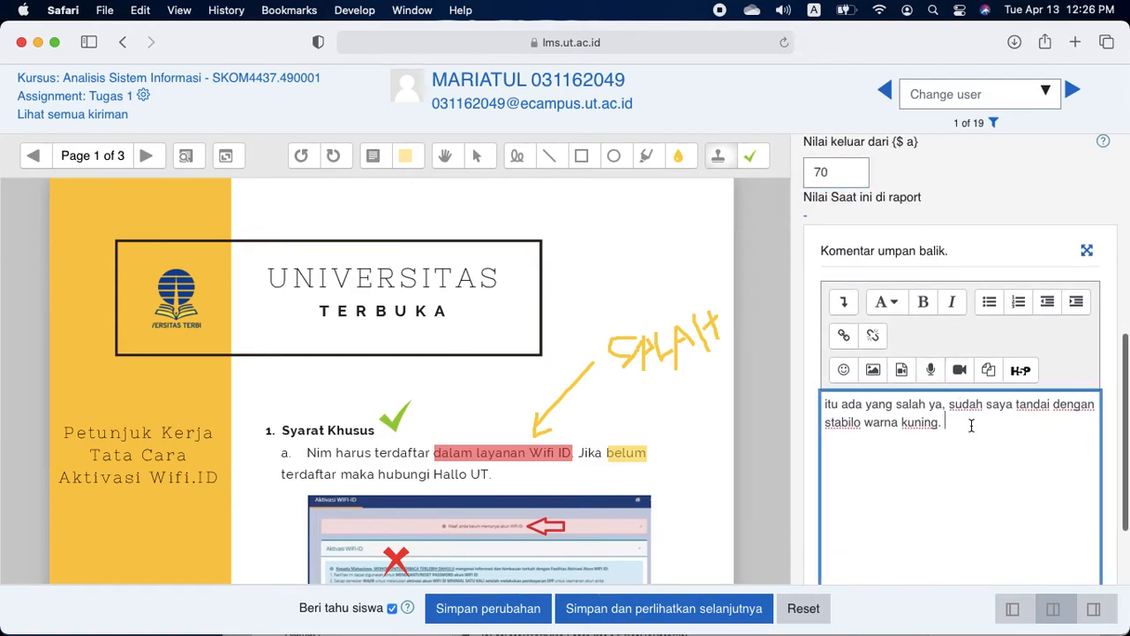
{"action": "type", "text": "akhirn"}
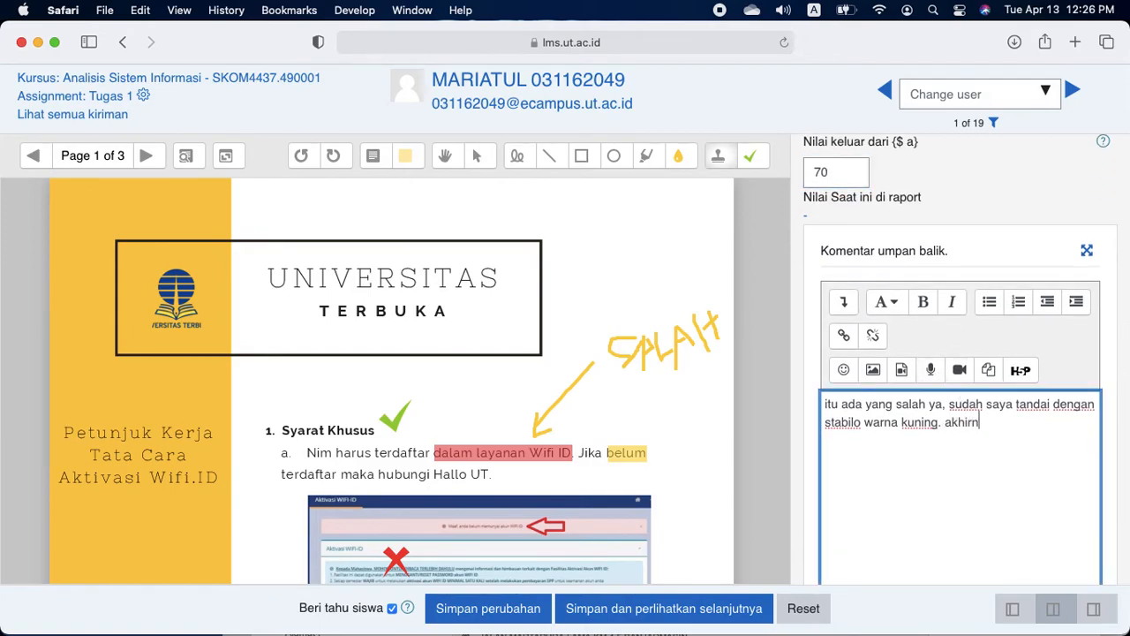
{"action": "type", "text": "ya anda cuma dapet nil"}
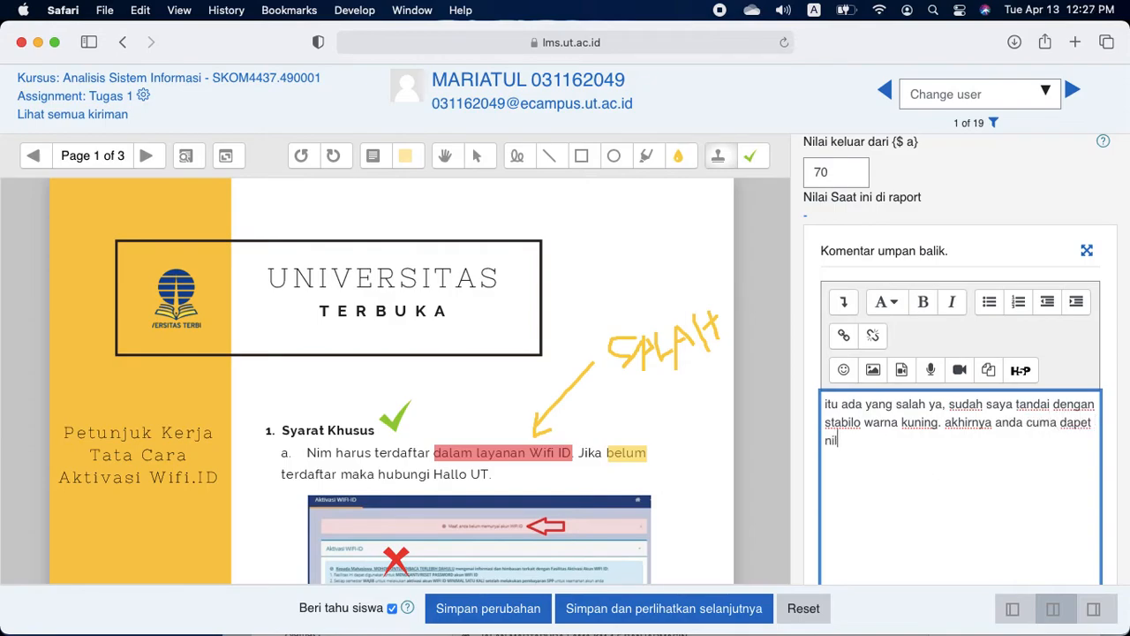
{"action": "type", "text": "ai seperti yang tertera"}
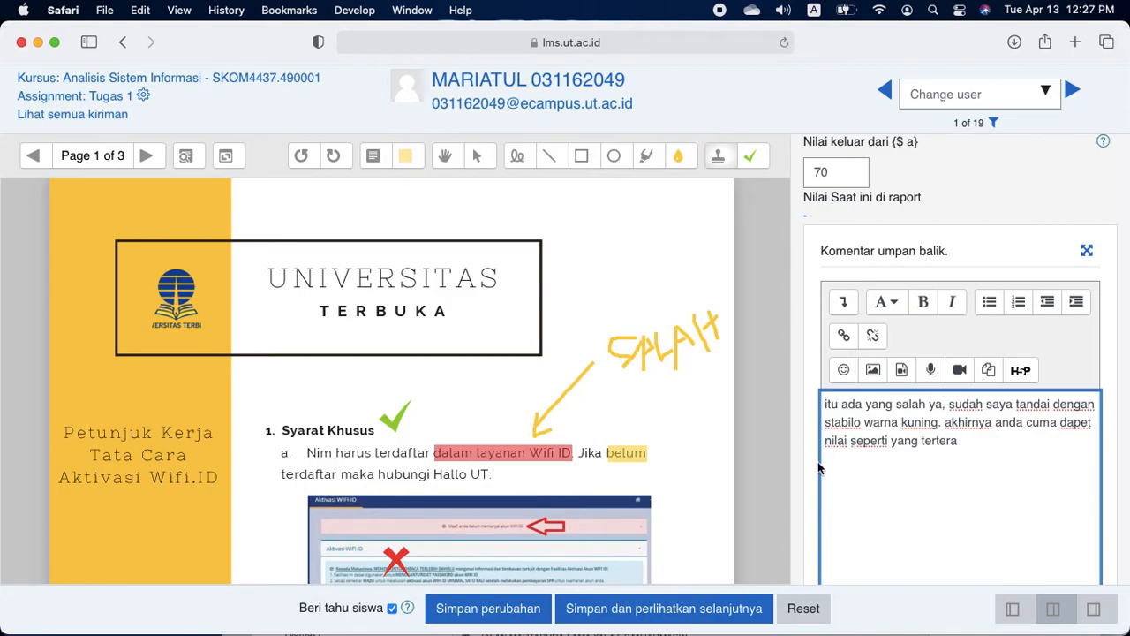
{"action": "scroll", "coordinate": [830, 301], "scroll_direction": "up", "scroll_amount": 3}
{"action": "scroll", "coordinate": [841, 271], "scroll_direction": "down", "scroll_amount": 3}
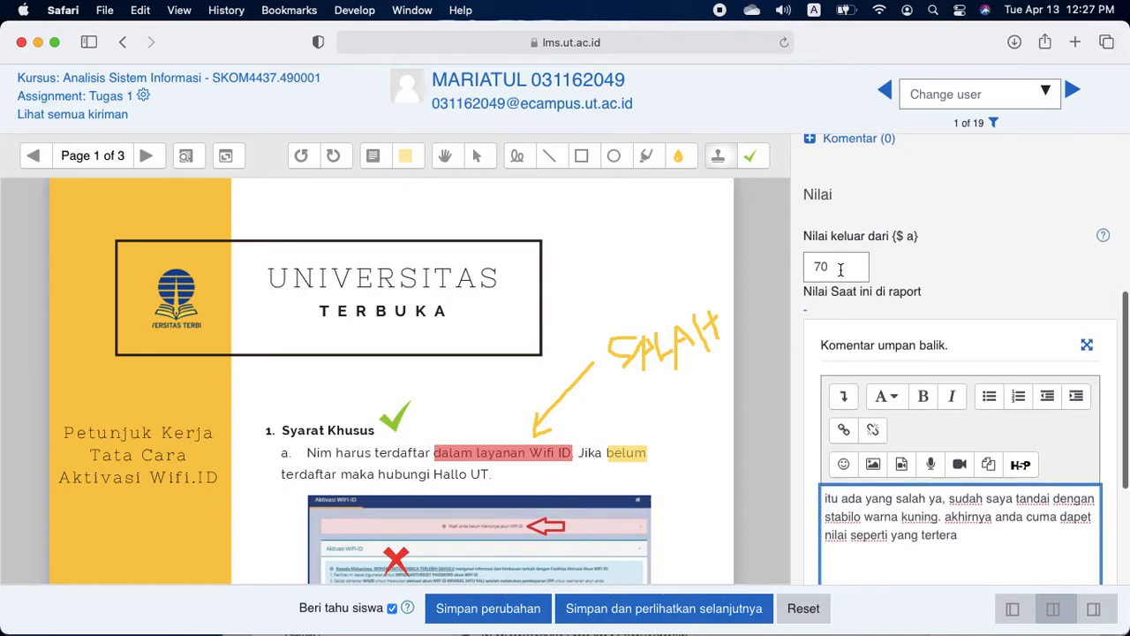
- Save the grade, PDF annotations and feedback comment for the submission and dismiss the confirmation dialog
{"action": "scroll", "coordinate": [395, 379], "scroll_direction": "down", "scroll_amount": 2}
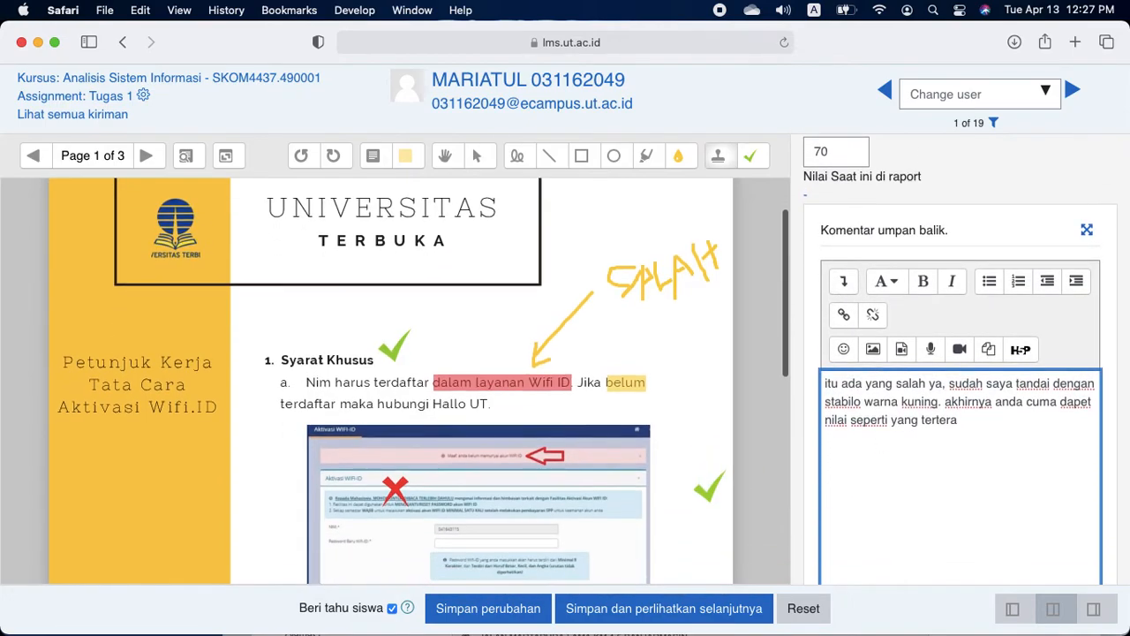
{"action": "scroll", "coordinate": [709, 486], "scroll_direction": "down", "scroll_amount": 2}
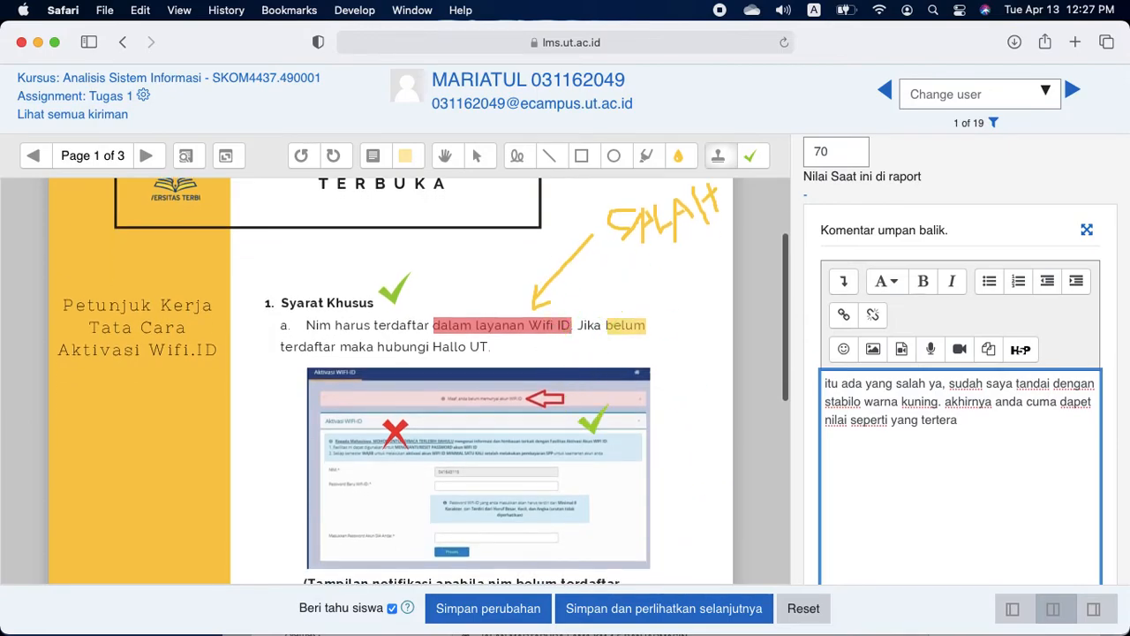
{"action": "scroll", "coordinate": [619, 438], "scroll_direction": "down", "scroll_amount": 1}
{"action": "scroll", "coordinate": [615, 437], "scroll_direction": "down", "scroll_amount": 1}
{"action": "scroll", "coordinate": [613, 433], "scroll_direction": "down", "scroll_amount": 1}
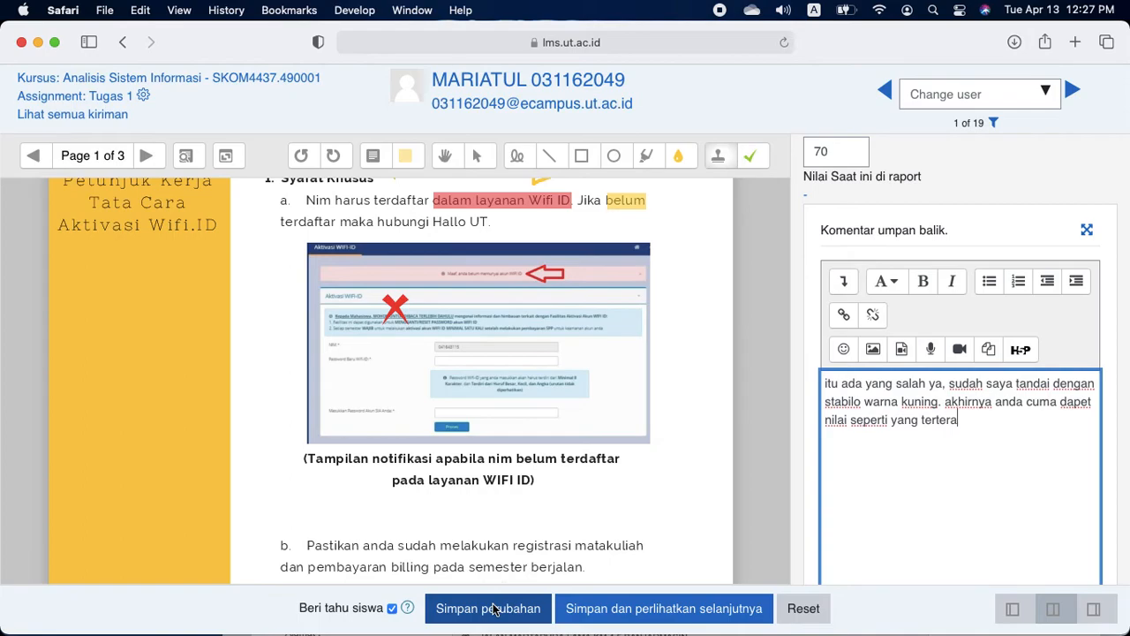
{"action": "left_click", "coordinate": [489, 609]}
{"action": "scroll", "coordinate": [724, 305], "scroll_direction": "down", "scroll_amount": 5}
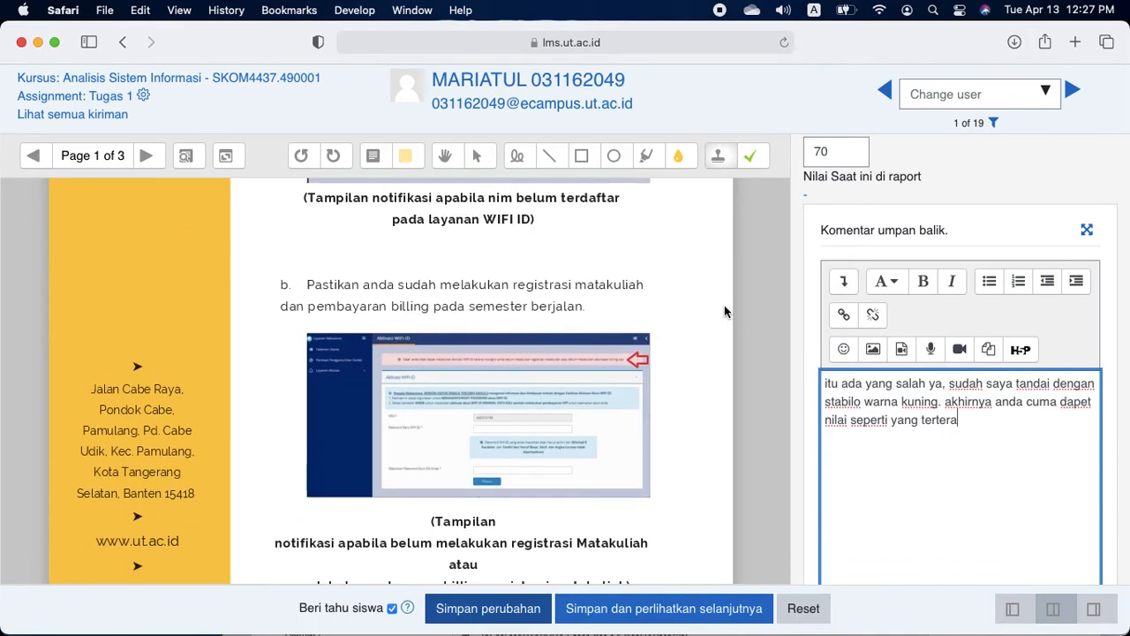
{"action": "scroll", "coordinate": [590, 521], "scroll_direction": "up", "scroll_amount": 2}
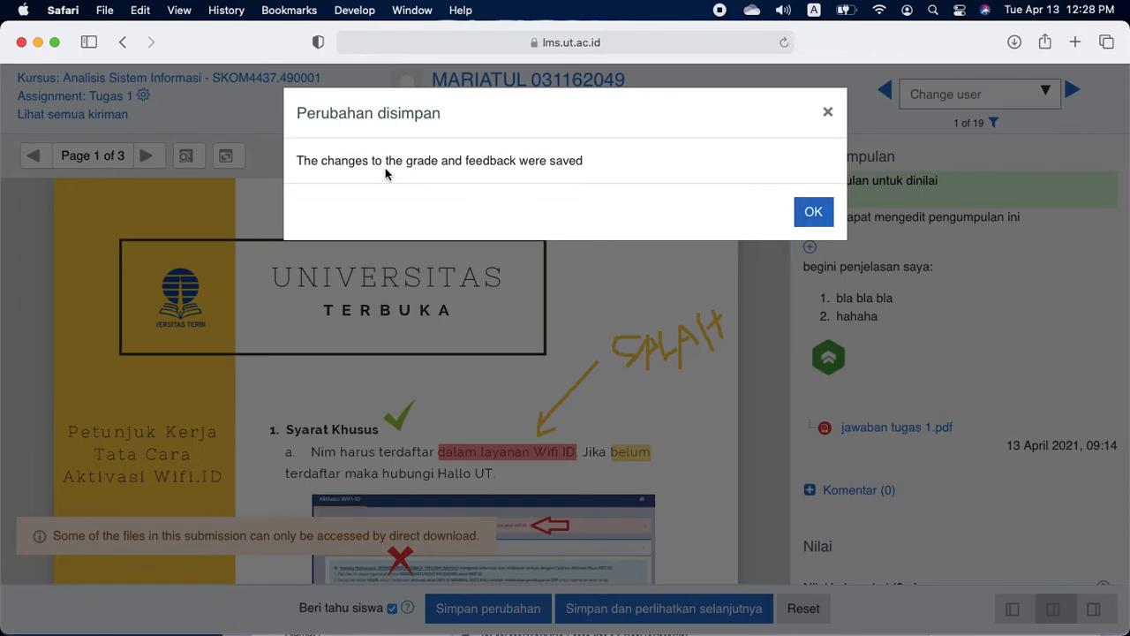
{"action": "left_click", "coordinate": [813, 213]}
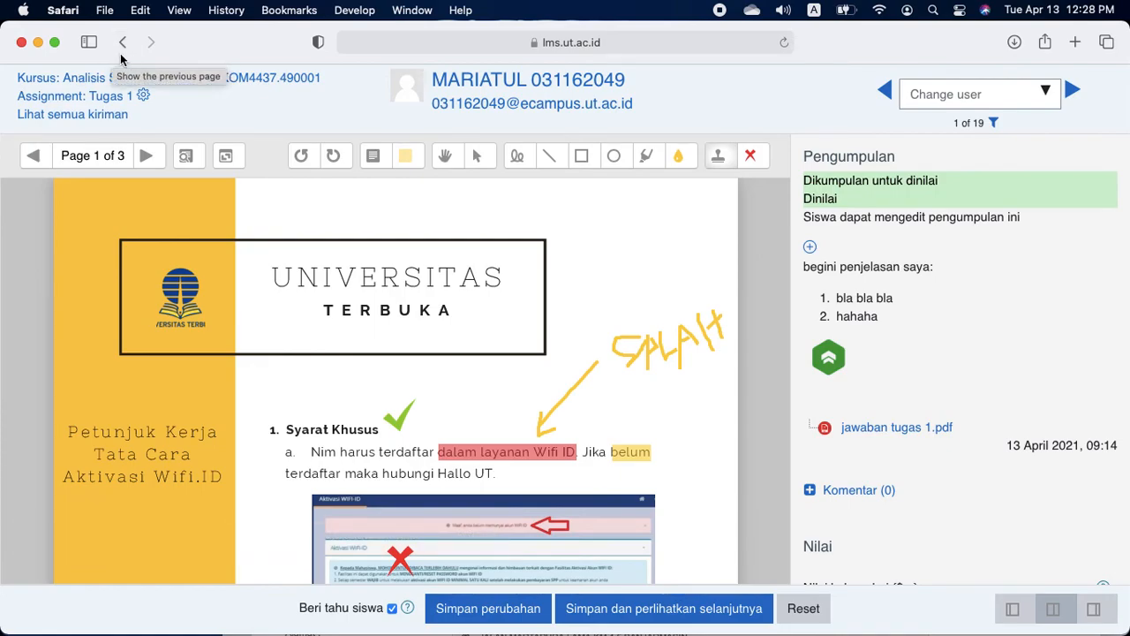
- Return to the Tugas 1 submissions list and reload it to refresh the grading data
{"action": "left_click", "coordinate": [122, 43]}
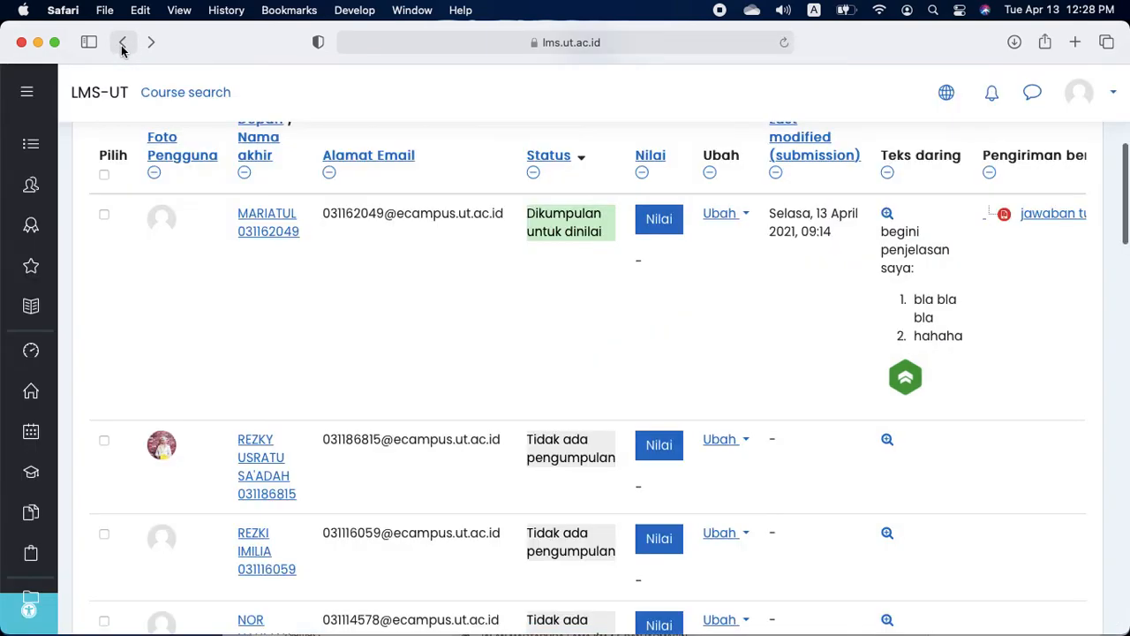
{"action": "scroll", "coordinate": [436, 283], "scroll_direction": "up", "scroll_amount": 1}
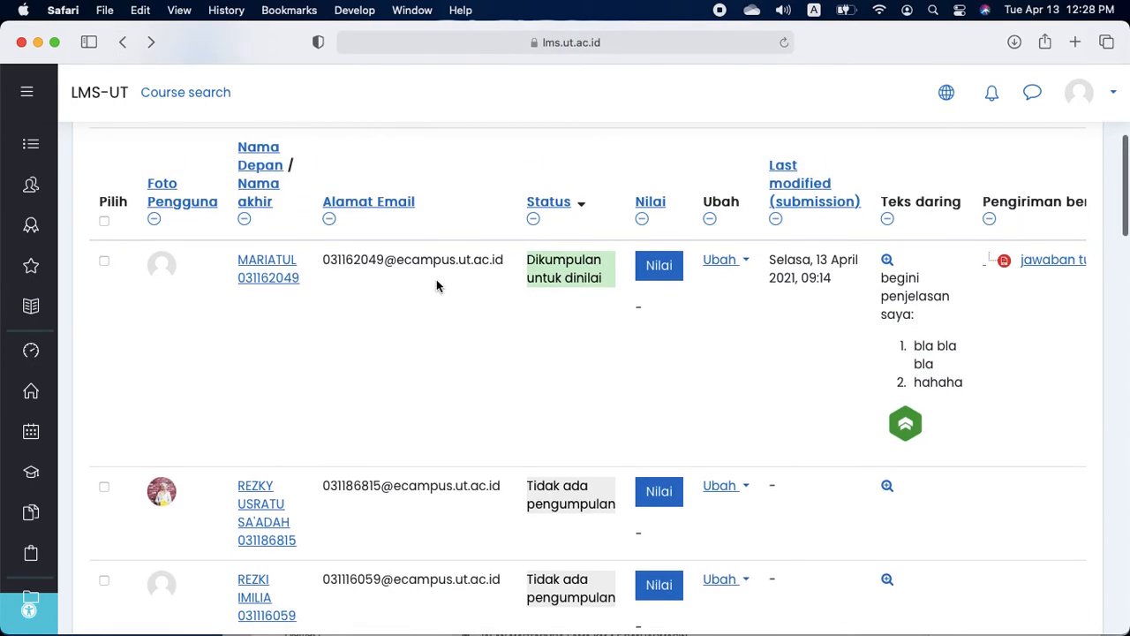
{"action": "left_click", "coordinate": [785, 42]}
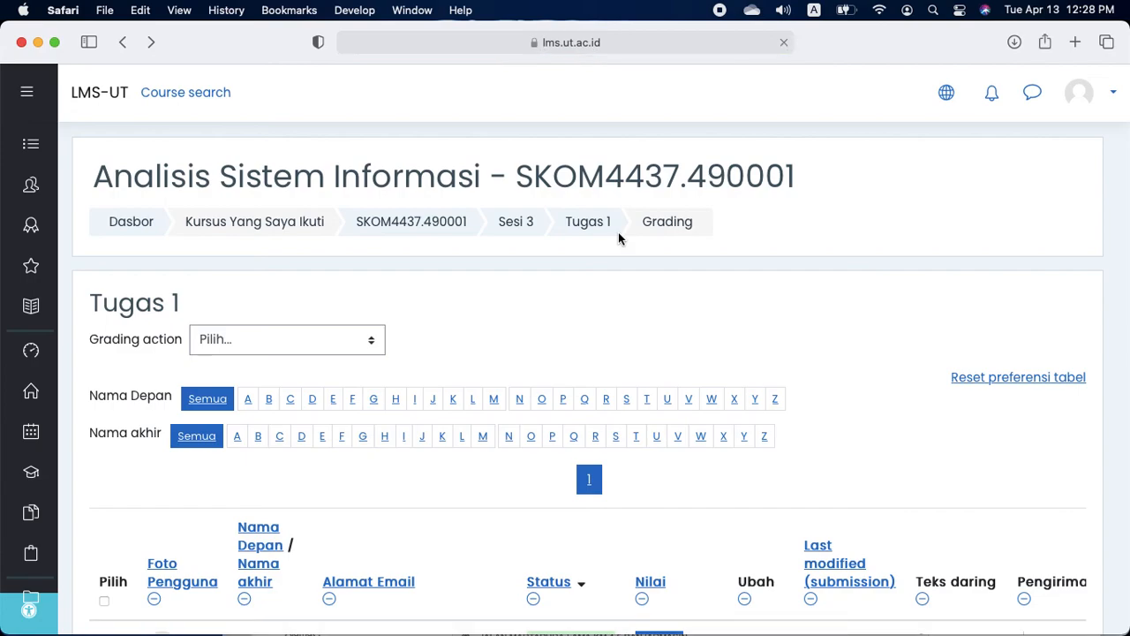
- Check the graded student's status and grade in the submissions list and compare them with the other students' rows
{"action": "scroll", "coordinate": [618, 232], "scroll_direction": "down", "scroll_amount": 4}
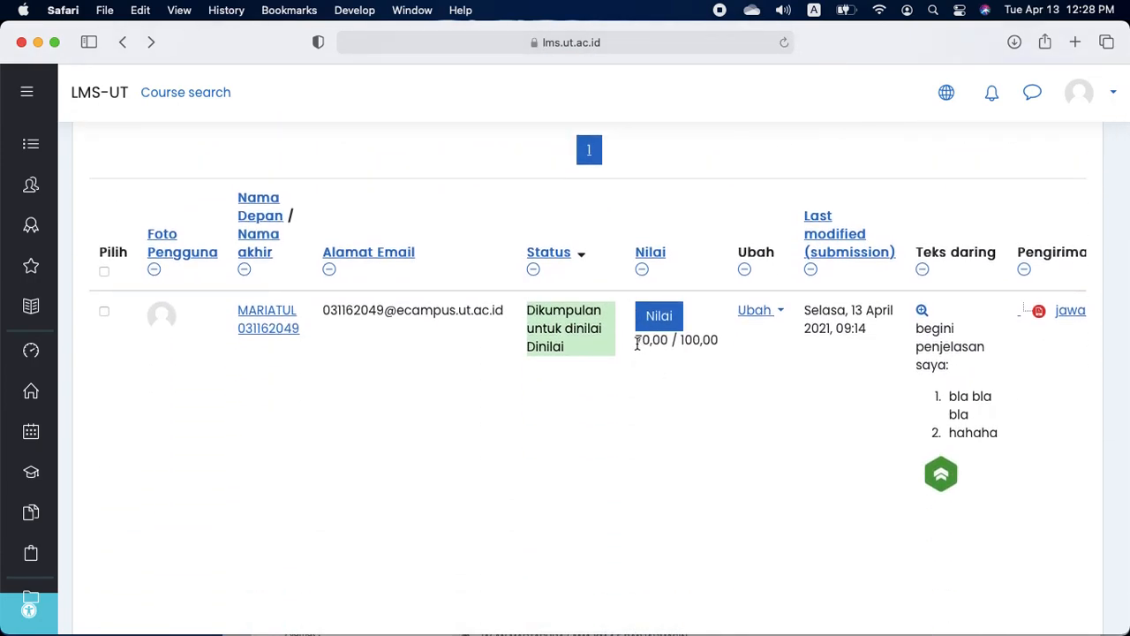
{"action": "left_click_drag", "start_coordinate": [637, 343], "coordinate": [660, 344]}
{"action": "scroll", "coordinate": [575, 347], "scroll_direction": "down", "scroll_amount": 5}
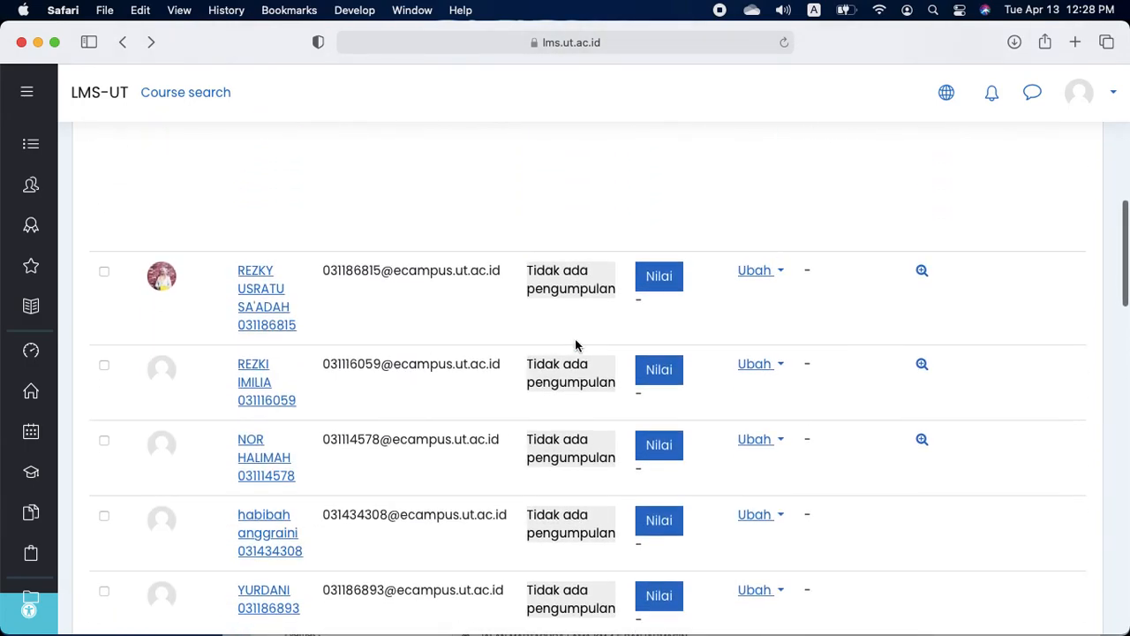
{"action": "scroll", "coordinate": [574, 347], "scroll_direction": "up", "scroll_amount": 6}
{"action": "scroll", "coordinate": [563, 427], "scroll_direction": "down", "scroll_amount": 5}
{"action": "scroll", "coordinate": [562, 427], "scroll_direction": "up", "scroll_amount": 3}
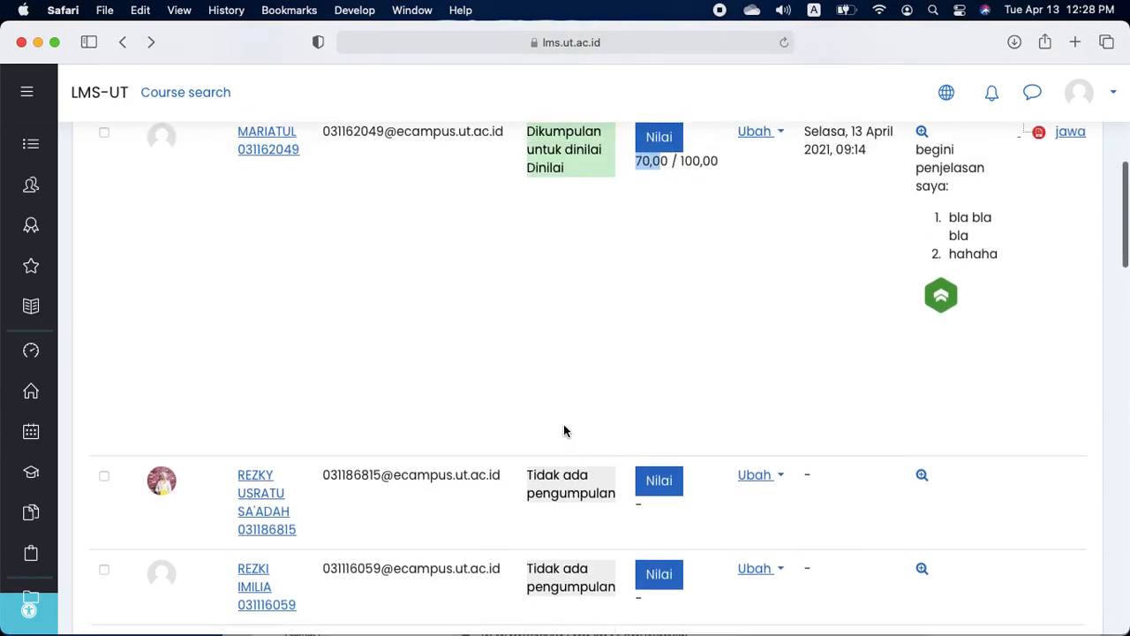
- Review the feedback comment, annotated PDF and final grade columns in the graded student's row
{"action": "scroll", "coordinate": [604, 332], "scroll_direction": "right", "scroll_amount": 7}
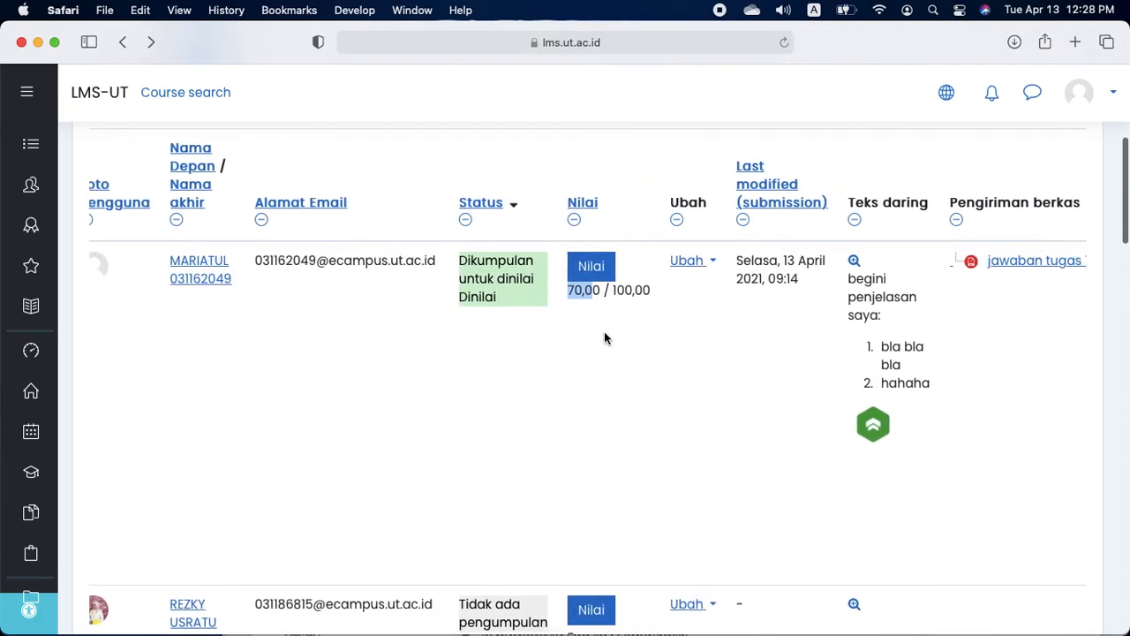
{"action": "scroll", "coordinate": [604, 331], "scroll_direction": "right", "scroll_amount": 7}
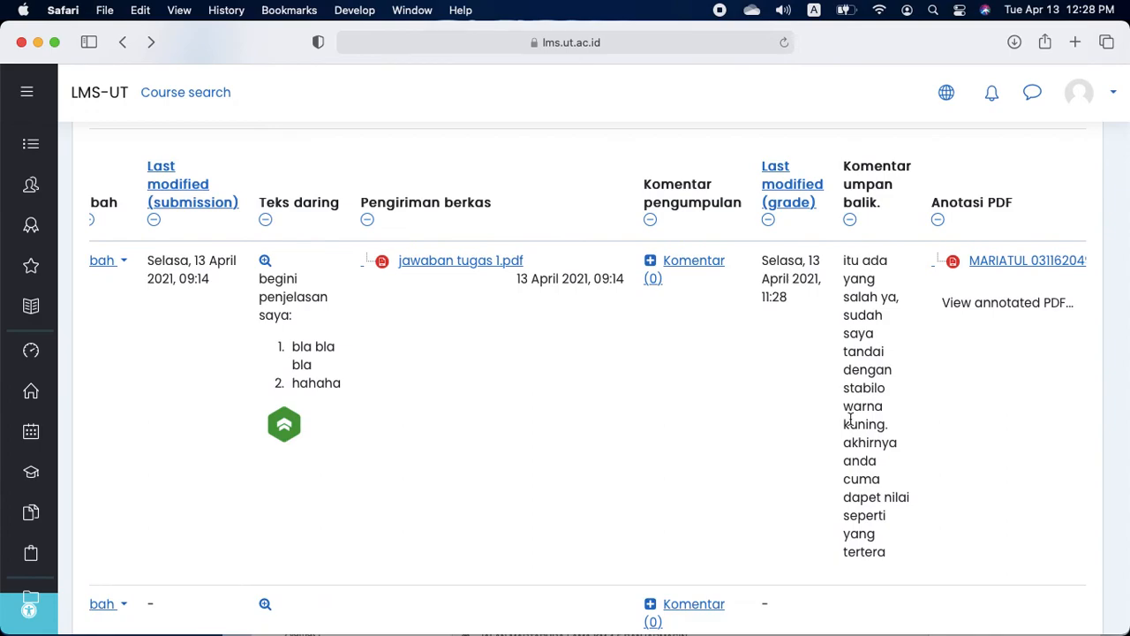
{"action": "scroll", "coordinate": [850, 418], "scroll_direction": "right", "scroll_amount": 4}
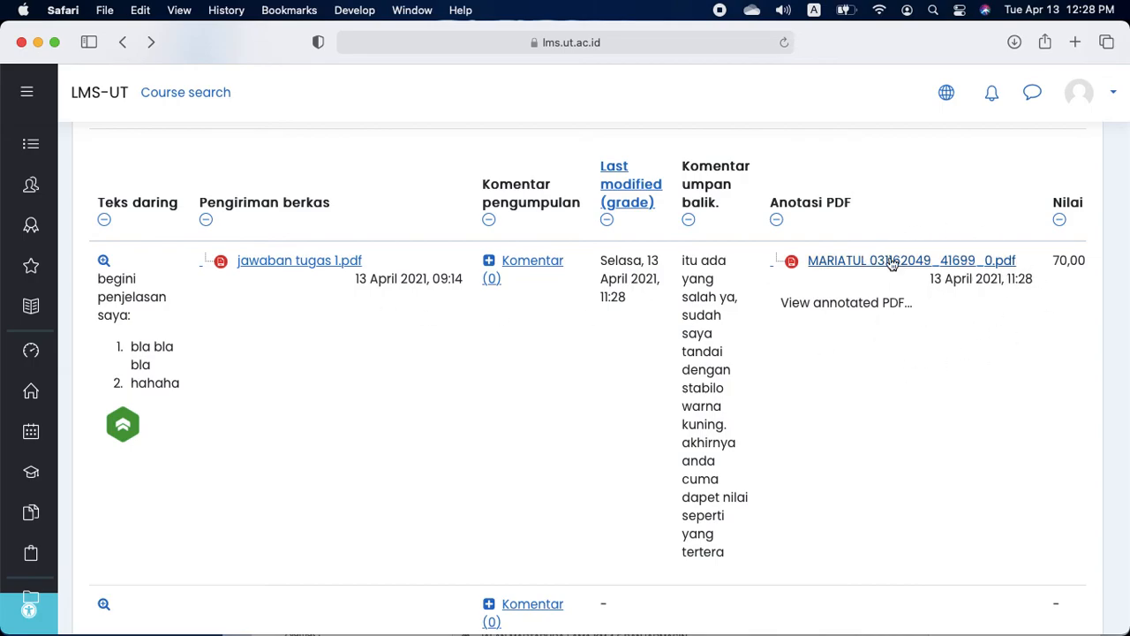
{"action": "scroll", "coordinate": [892, 264], "scroll_direction": "right", "scroll_amount": 2}
{"action": "scroll", "coordinate": [908, 379], "scroll_direction": "left", "scroll_amount": 20}
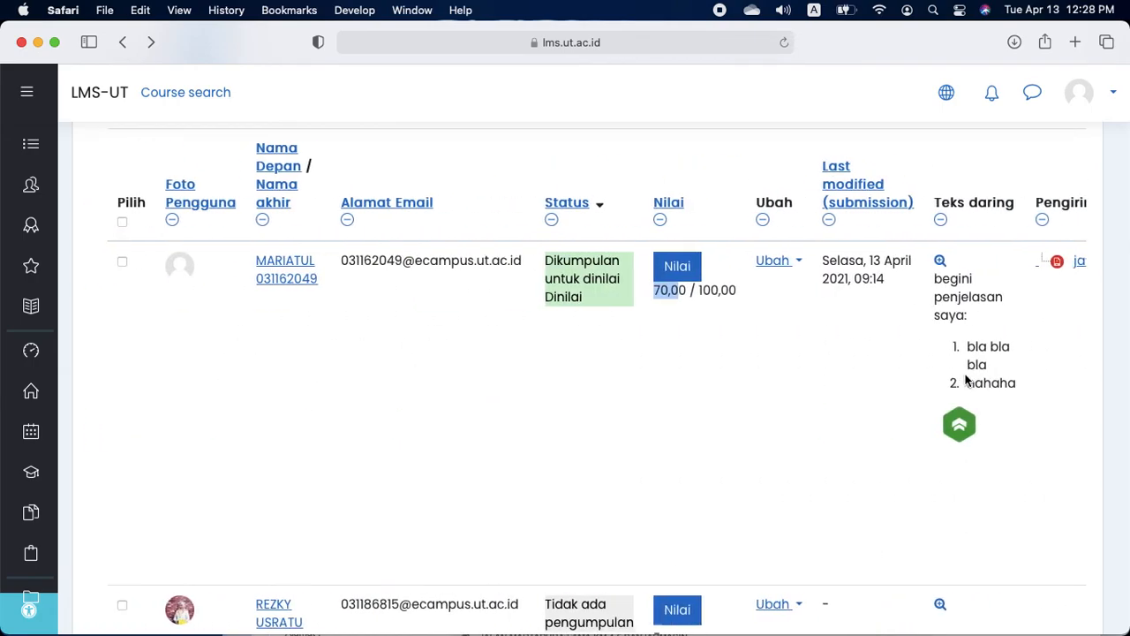
- Open the Tugas 1 assignment page and review its Ringkasan penilaian grading summary
{"action": "scroll", "coordinate": [530, 389], "scroll_direction": "down", "scroll_amount": 2}
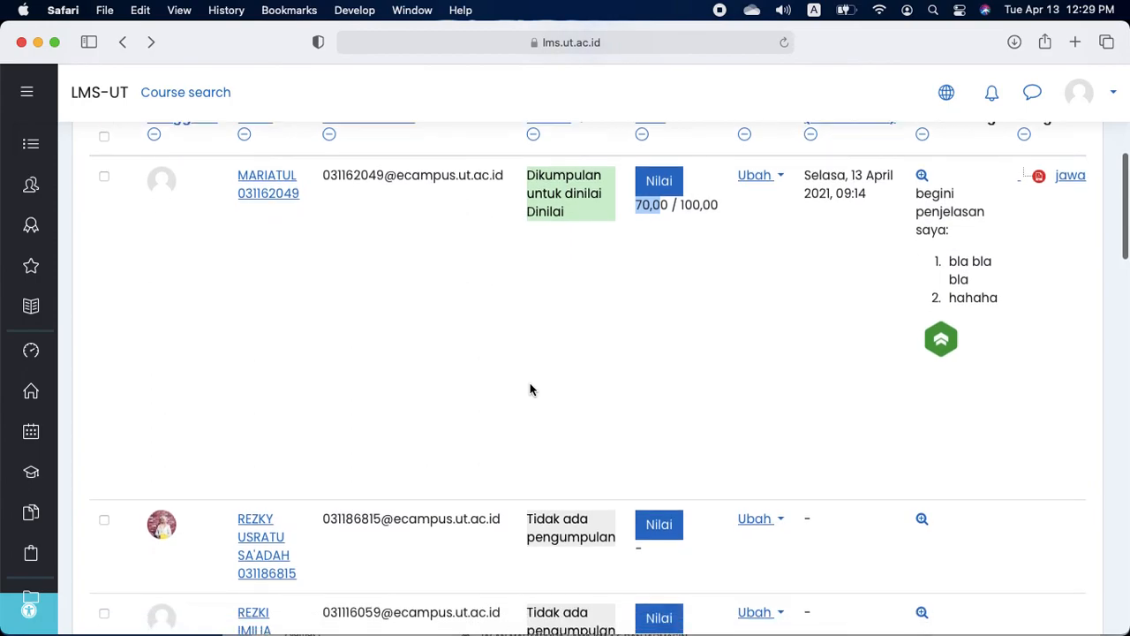
{"action": "scroll", "coordinate": [530, 390], "scroll_direction": "up", "scroll_amount": 4}
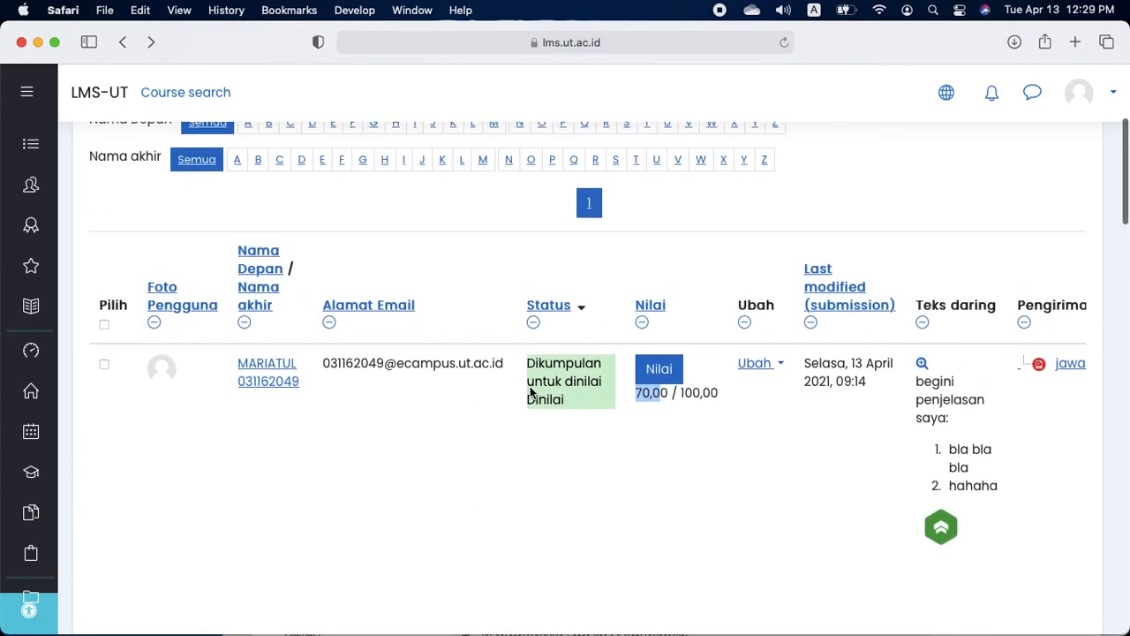
{"action": "scroll", "coordinate": [530, 393], "scroll_direction": "up", "scroll_amount": 6}
{"action": "left_click", "coordinate": [592, 222]}
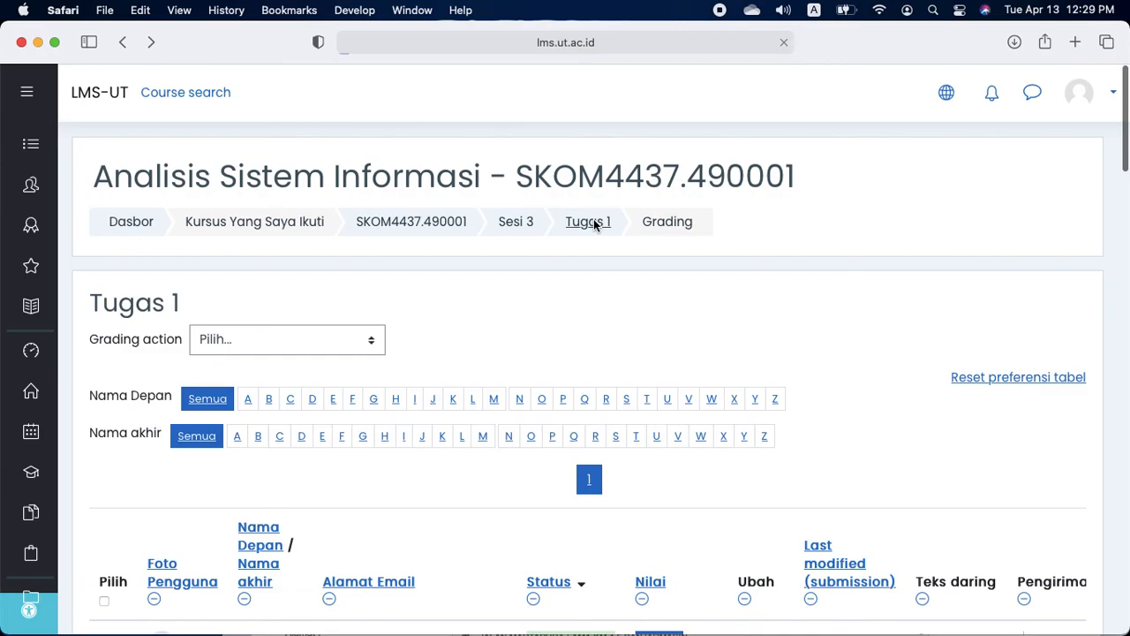
{"action": "scroll", "coordinate": [537, 334], "scroll_direction": "down", "scroll_amount": 3}
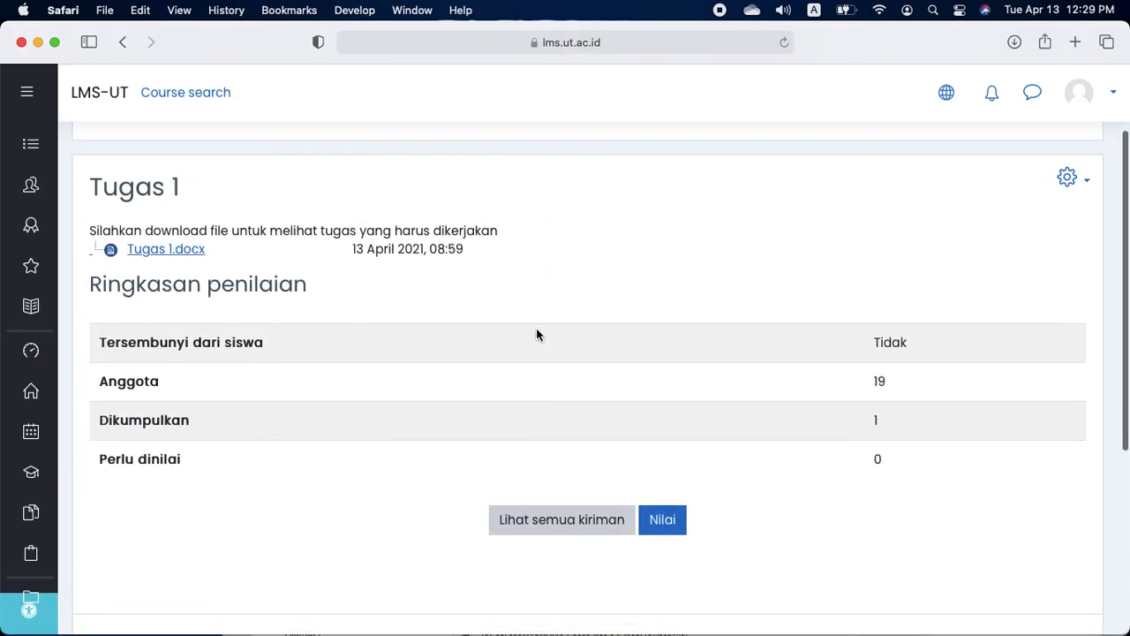